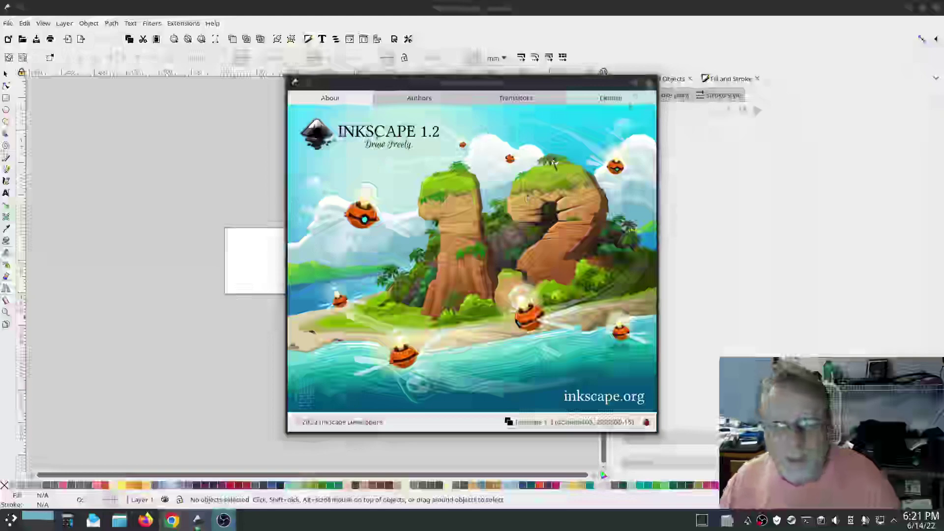
Step: Close the Inkscape 1.2 About window to reveal the empty document and blank page
{"action": "left_click", "coordinate": [650, 83]}
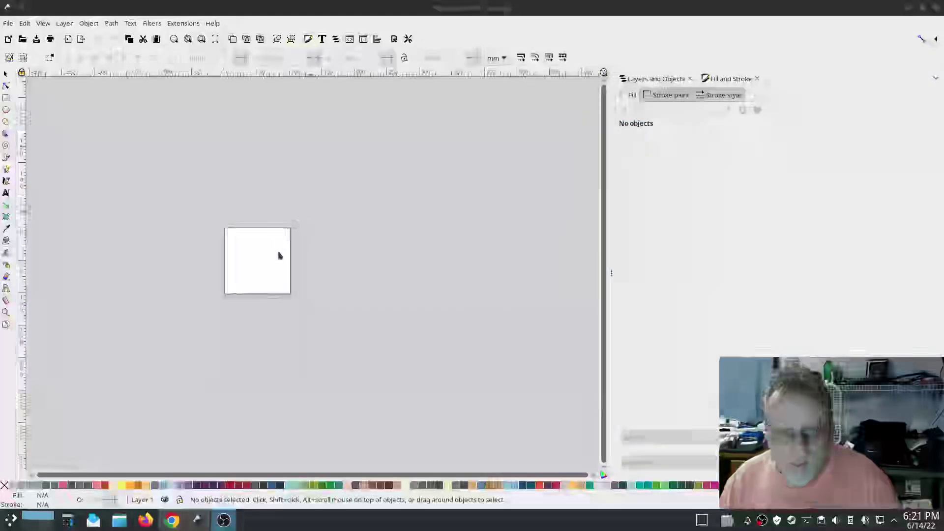
Step: Zoom in with Ctrl+scroll until the blank page fills much of the canvas
{"action": "scroll", "coordinate": [244, 250], "scroll_direction": "up", "scroll_amount": 6}
{"action": "scroll", "coordinate": [235, 252], "scroll_direction": "down", "scroll_amount": 6}
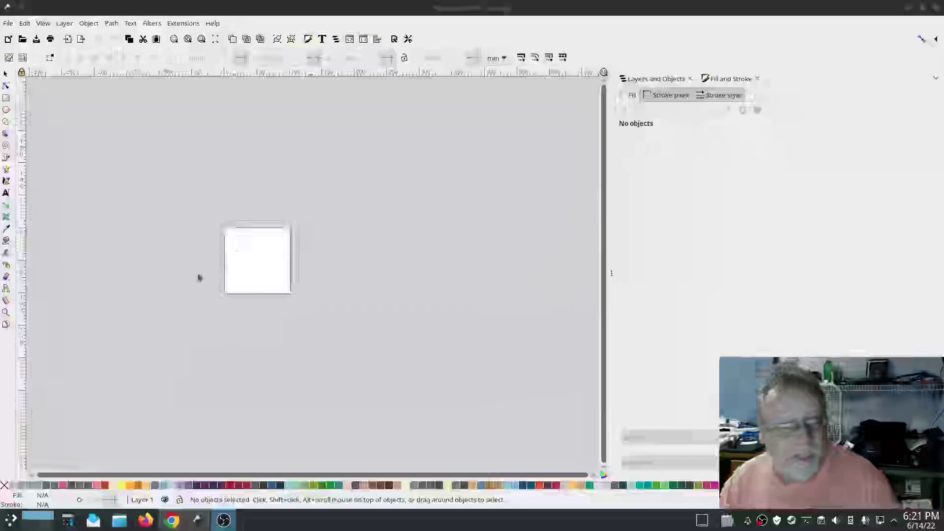
{"action": "scroll", "coordinate": [232, 263], "scroll_direction": "up", "scroll_amount": 4, "text": "ctrl"}
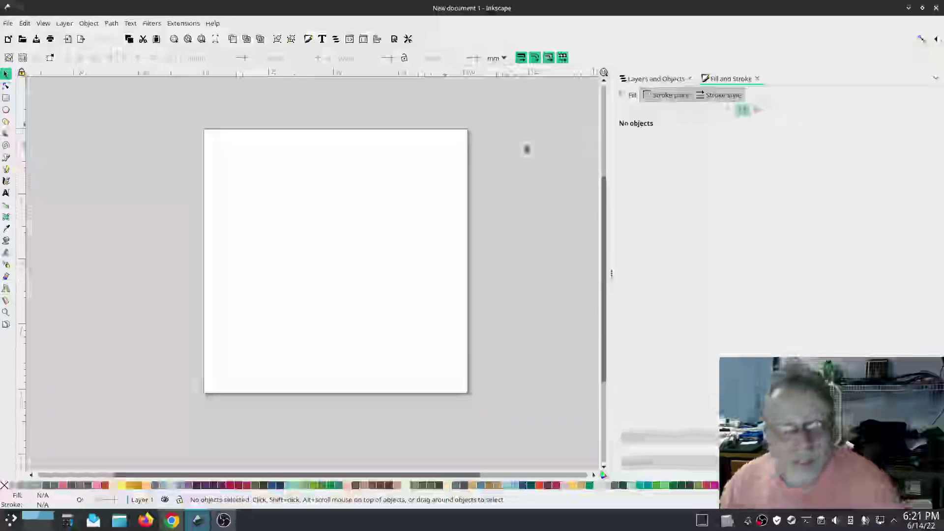
Step: Close the docked panels and reopen Layers and Objects from the Layer menu so it docks alone
{"action": "left_click", "coordinate": [657, 78]}
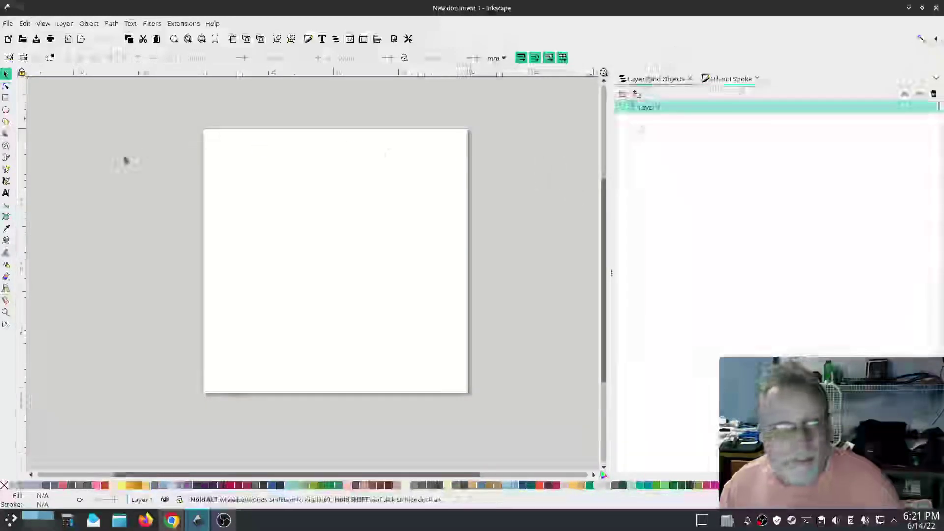
{"action": "left_click", "coordinate": [65, 23]}
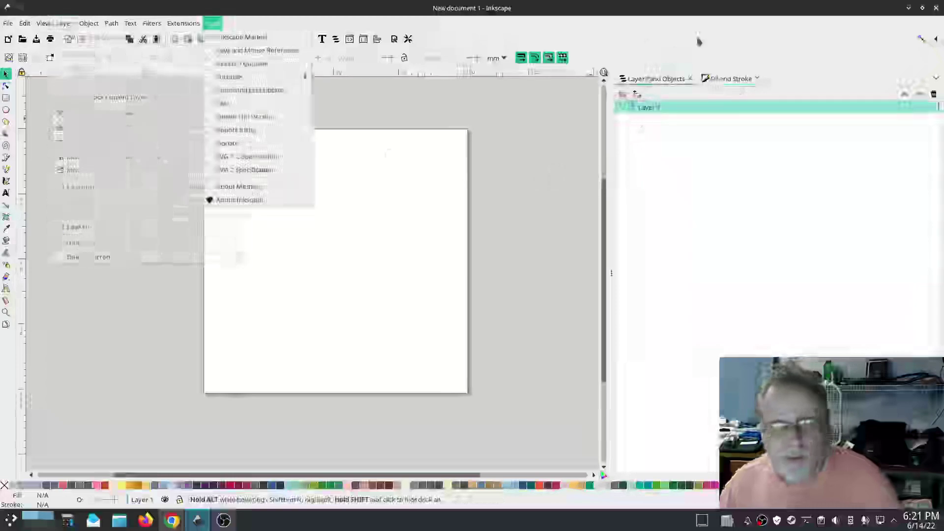
{"action": "left_click", "coordinate": [691, 79]}
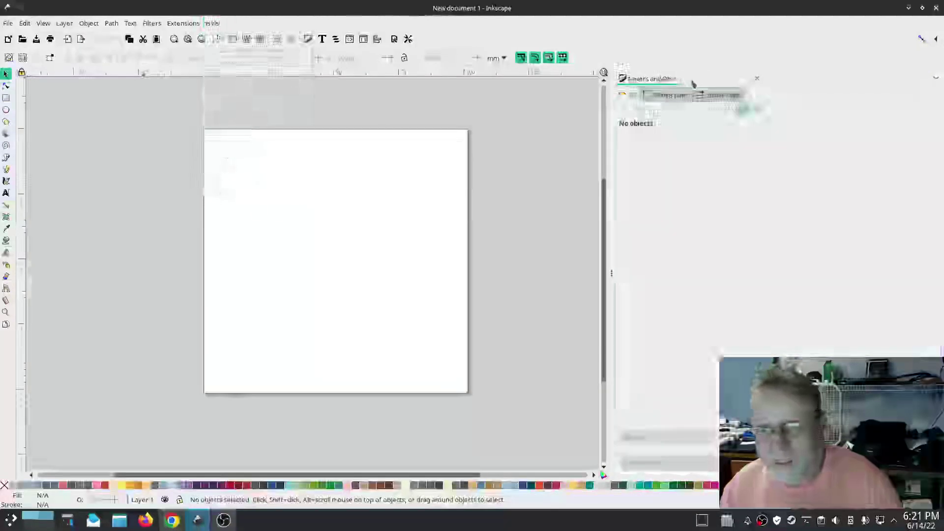
{"action": "left_click", "coordinate": [678, 79]}
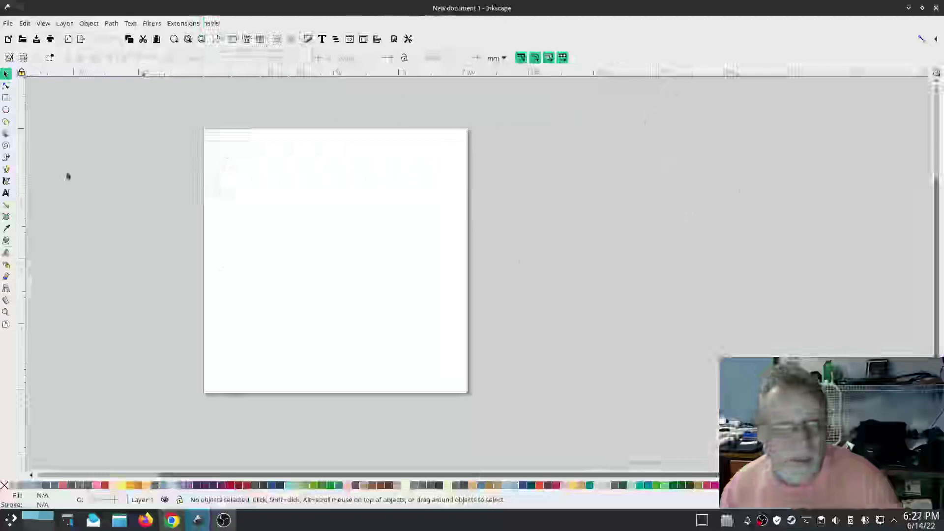
{"action": "left_click", "coordinate": [65, 23]}
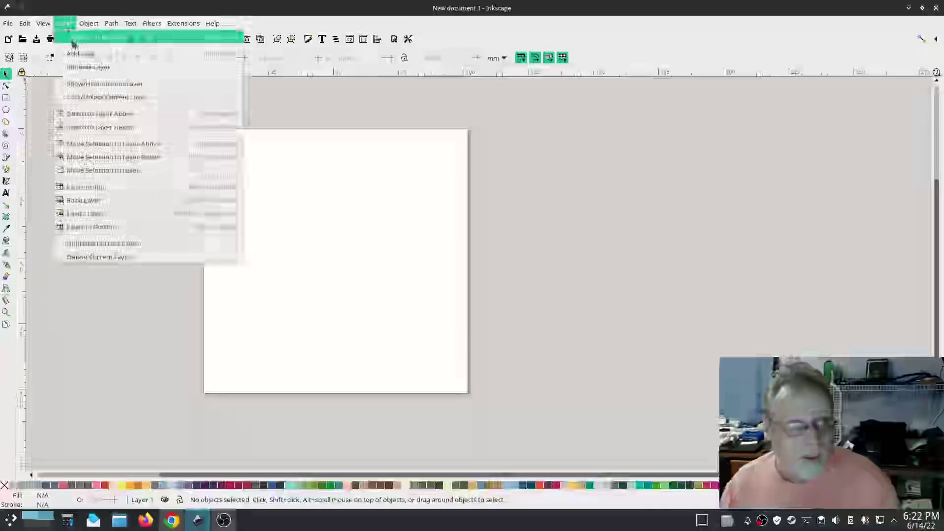
{"action": "left_click", "coordinate": [73, 43]}
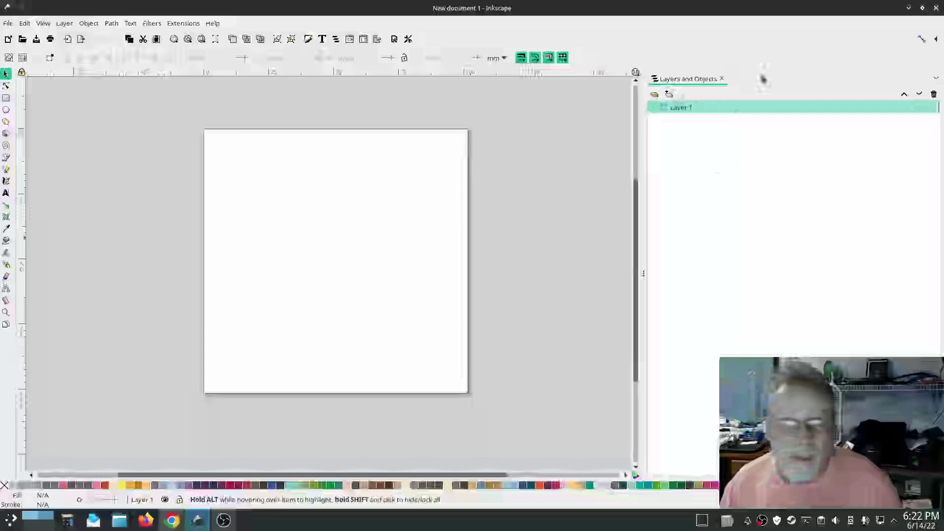
{"action": "left_click", "coordinate": [722, 79]}
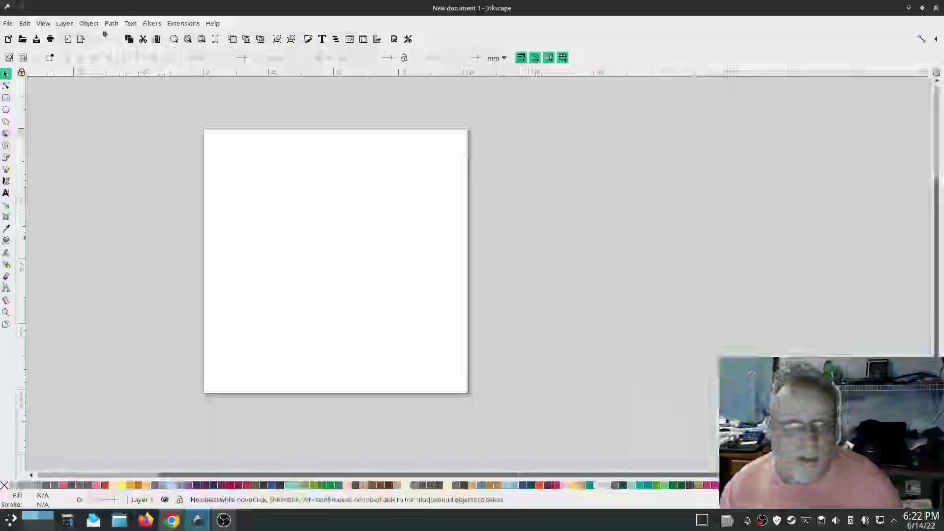
{"action": "left_click", "coordinate": [64, 23]}
{"action": "left_click", "coordinate": [74, 36]}
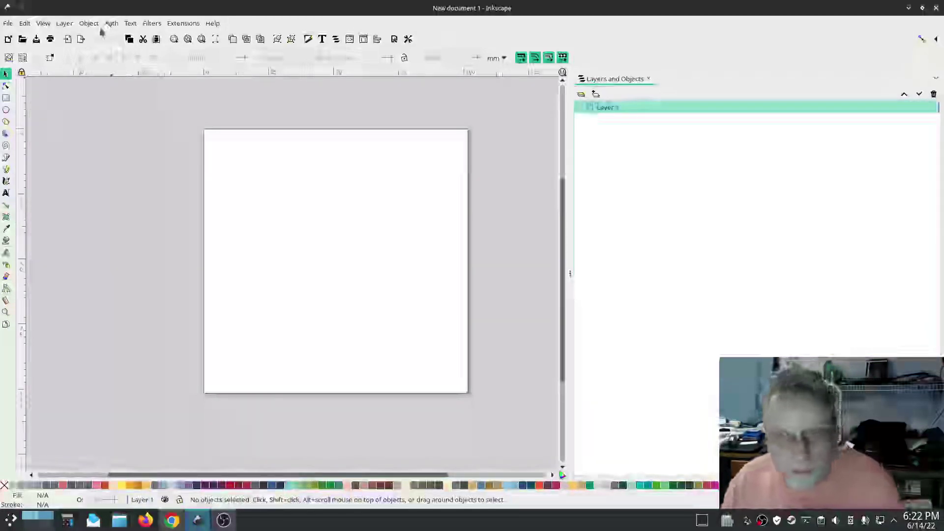
Step: Look through the Path menu without choosing anything, then switch to the Rectangle tool
{"action": "left_click", "coordinate": [110, 23]}
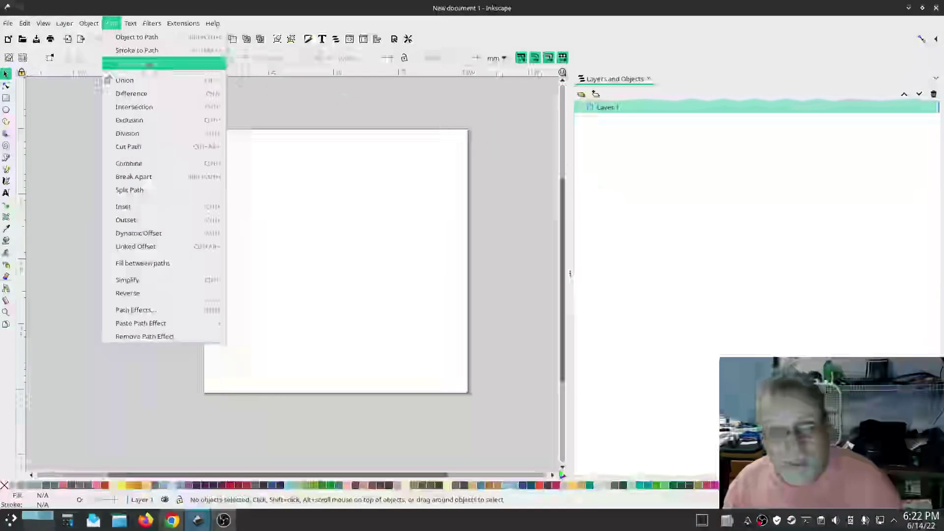
{"action": "left_click", "coordinate": [123, 39]}
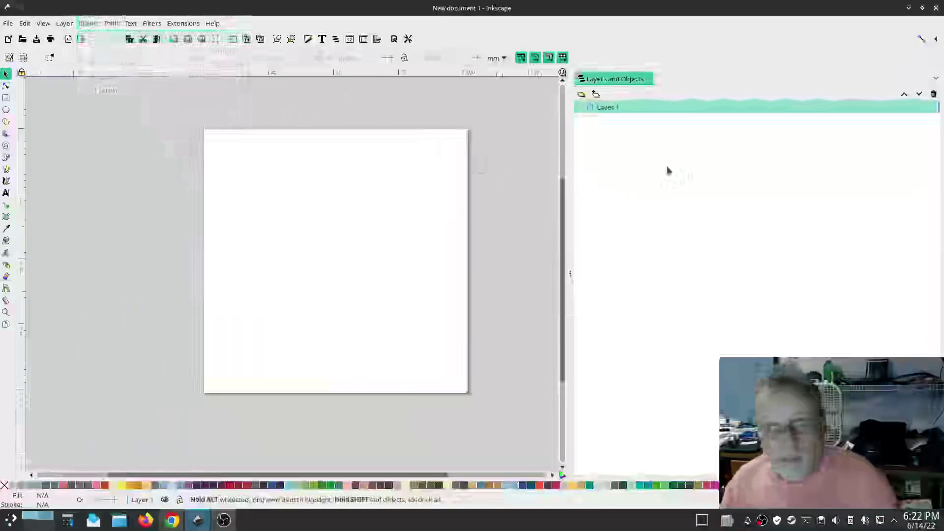
{"action": "left_click", "coordinate": [6, 98]}
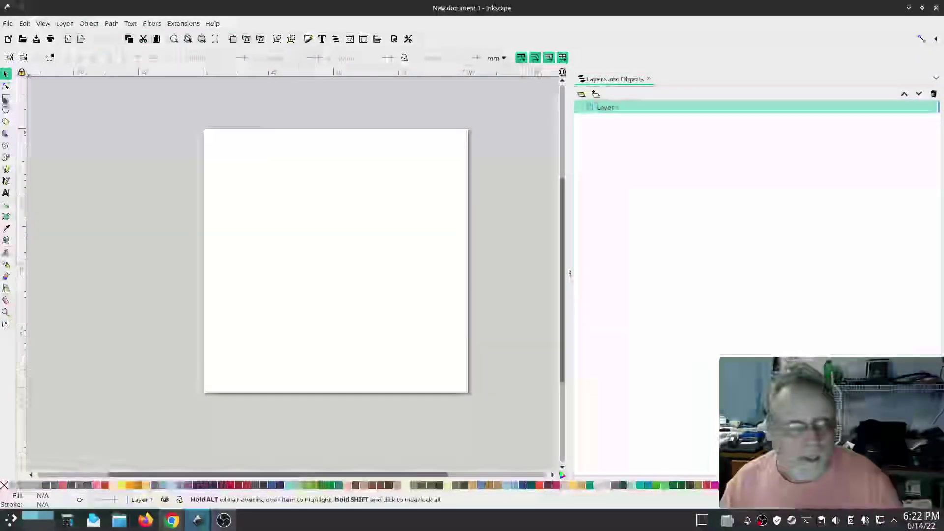
Step: Draw the yellow rectangles, toggle the layers-only view on and off twice, and select the middle rectangle
{"action": "mouse_move", "coordinate": [259, 158]}
{"action": "left_mouse_down"}
{"action": "mouse_move", "coordinate": [294, 180]}
{"action": "mouse_move", "coordinate": [325, 224]}
{"action": "left_mouse_up"}
{"action": "left_click_drag", "start_coordinate": [251, 252], "coordinate": [307, 288]}
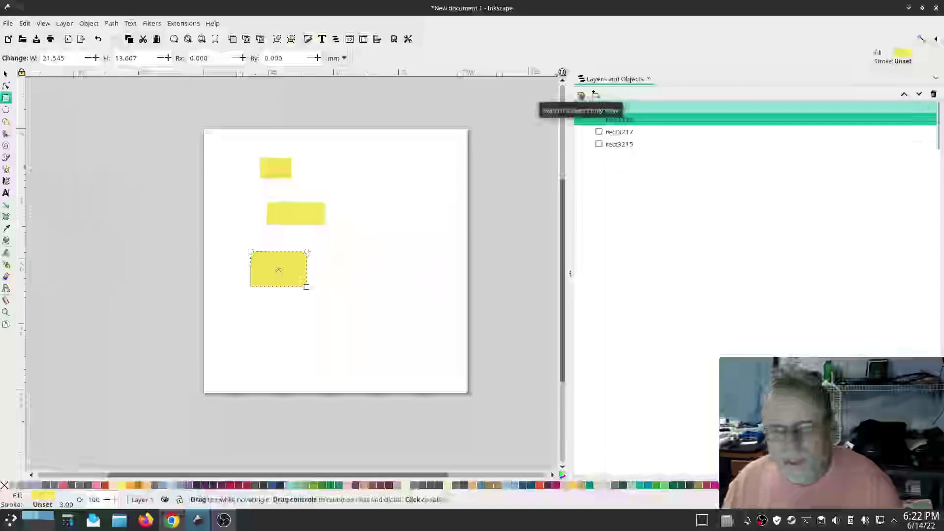
{"action": "left_click", "coordinate": [582, 95]}
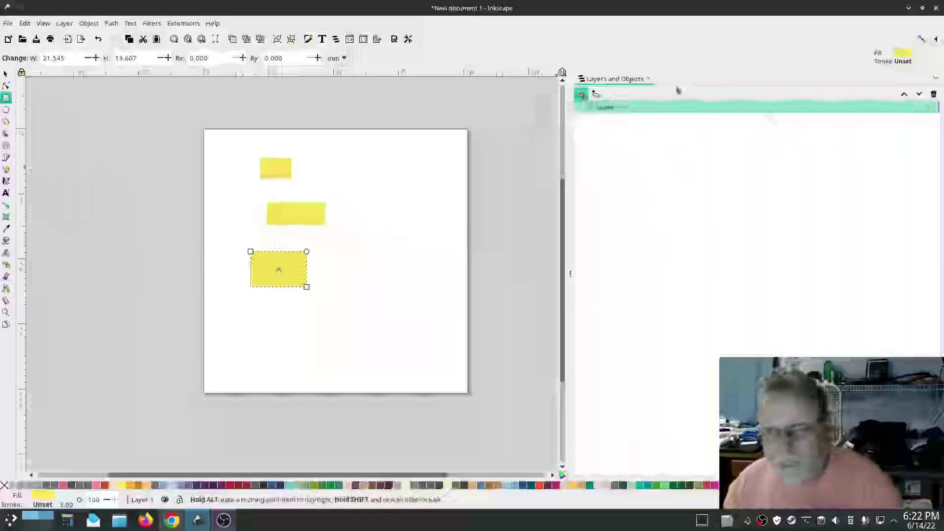
{"action": "left_click", "coordinate": [582, 96]}
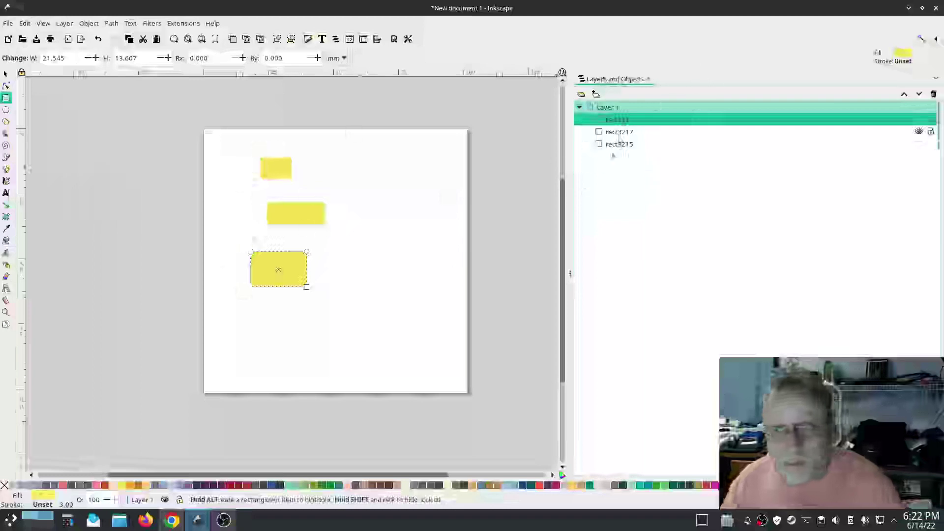
{"action": "left_click", "coordinate": [582, 94]}
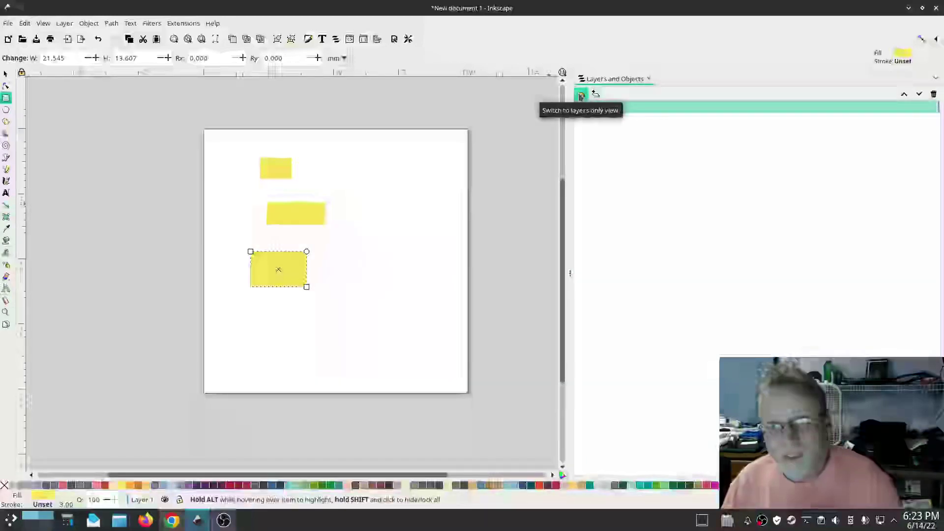
{"action": "left_click", "coordinate": [581, 95]}
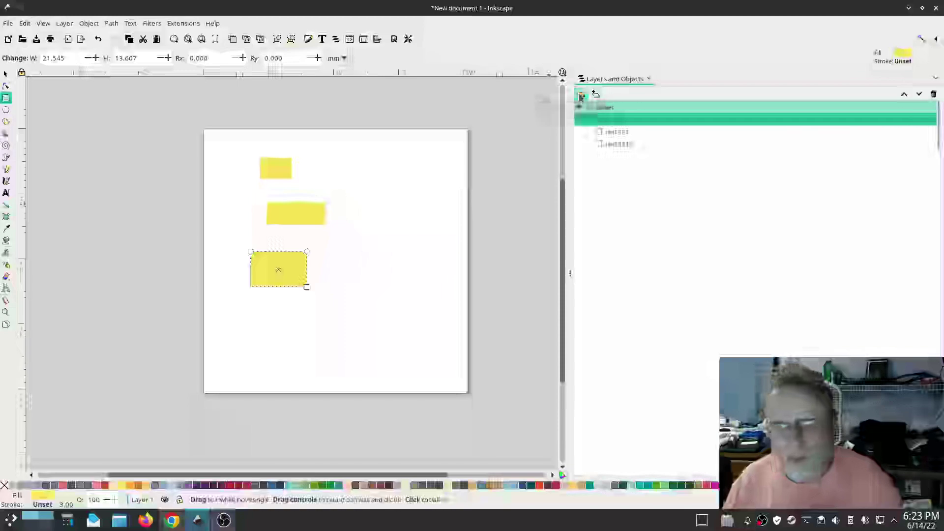
{"action": "left_click", "coordinate": [625, 143]}
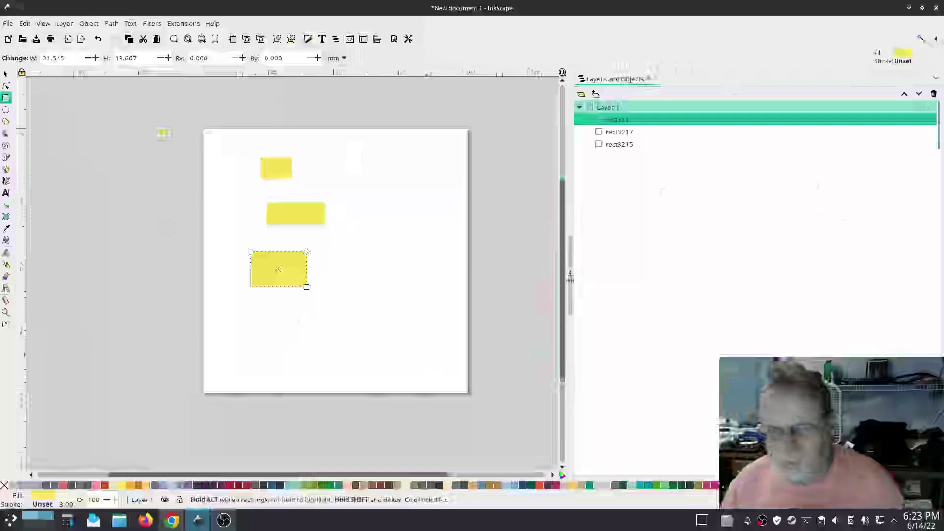
Step: Select all three rectangles with the selector tool and delete them
{"action": "left_click_drag", "start_coordinate": [572, 275], "coordinate": [720, 275]}
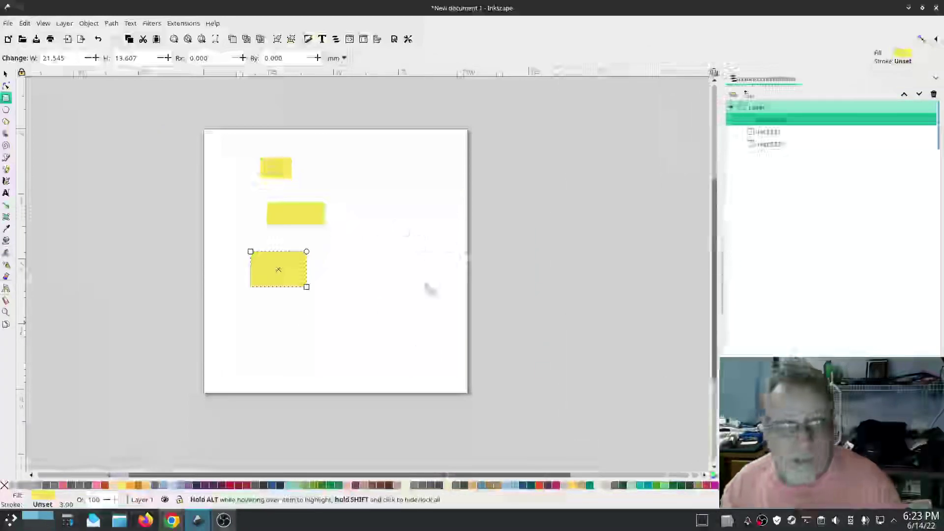
{"action": "key", "text": "s"}
{"action": "left_click_drag", "start_coordinate": [394, 309], "coordinate": [193, 156]}
{"action": "key", "text": "Delete"}
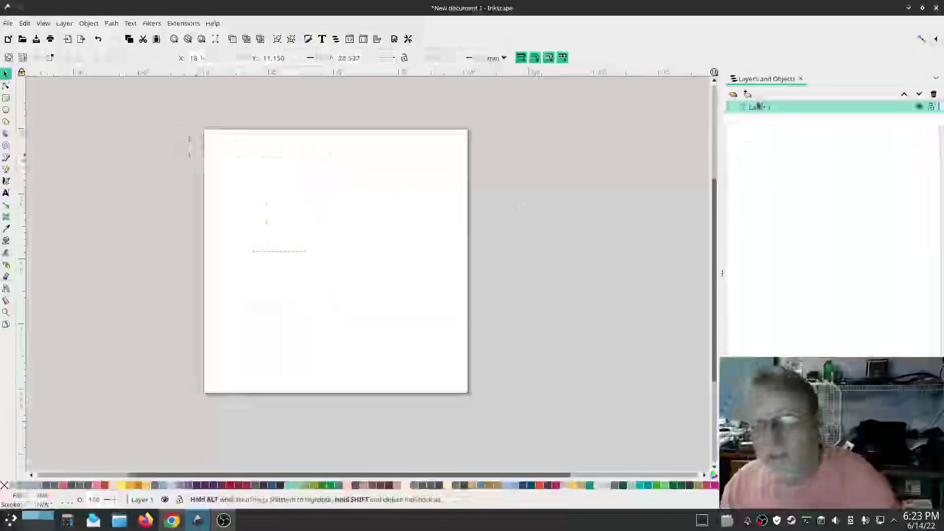
Step: Close and reopen Layers and Objects via the Object menu, then drag the divider to widen it
{"action": "left_click_drag", "start_coordinate": [723, 273], "coordinate": [621, 273]}
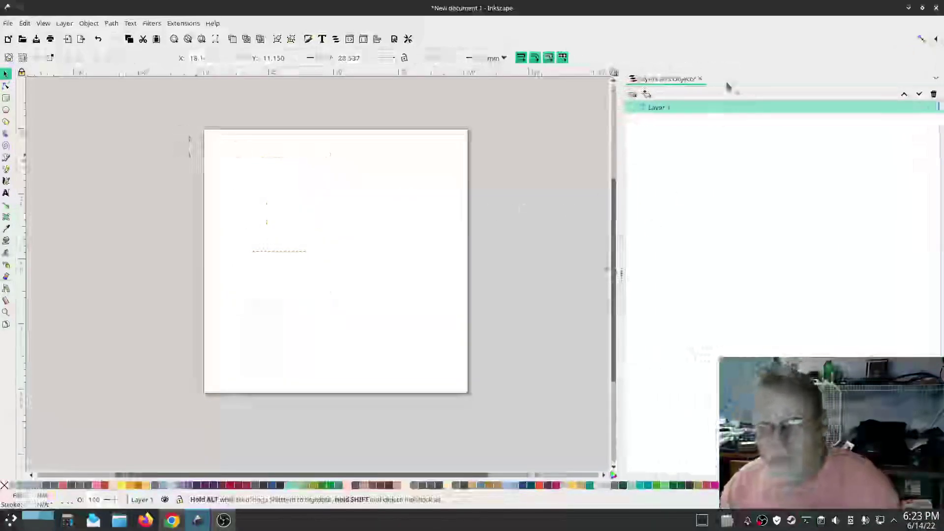
{"action": "left_click", "coordinate": [701, 80]}
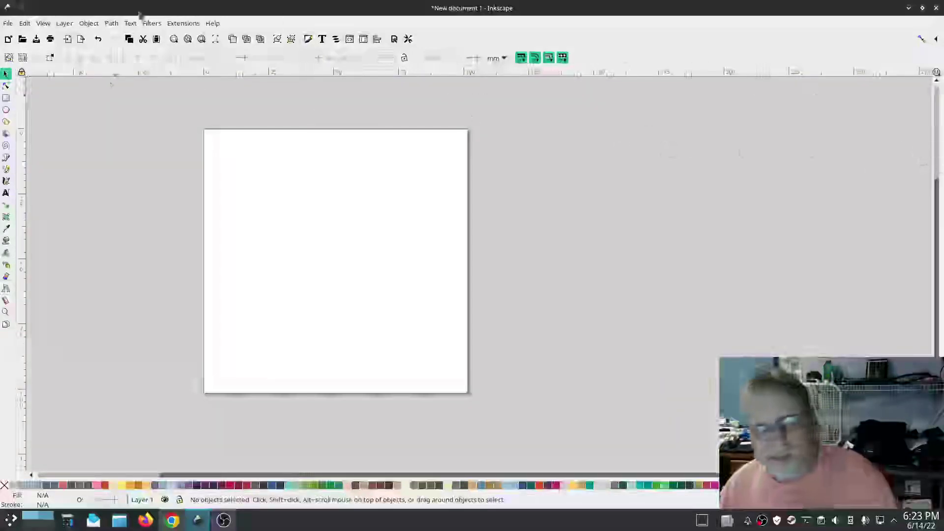
{"action": "left_click", "coordinate": [89, 23]}
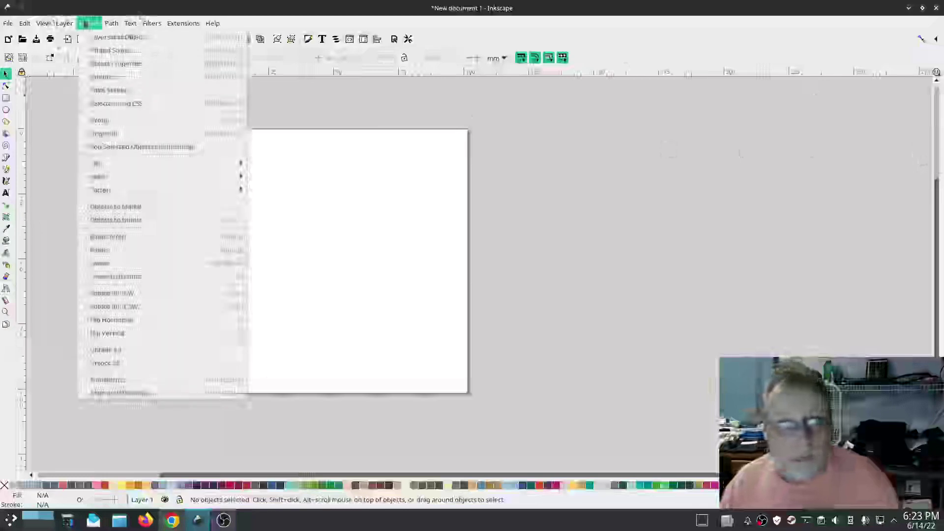
{"action": "left_click", "coordinate": [105, 38]}
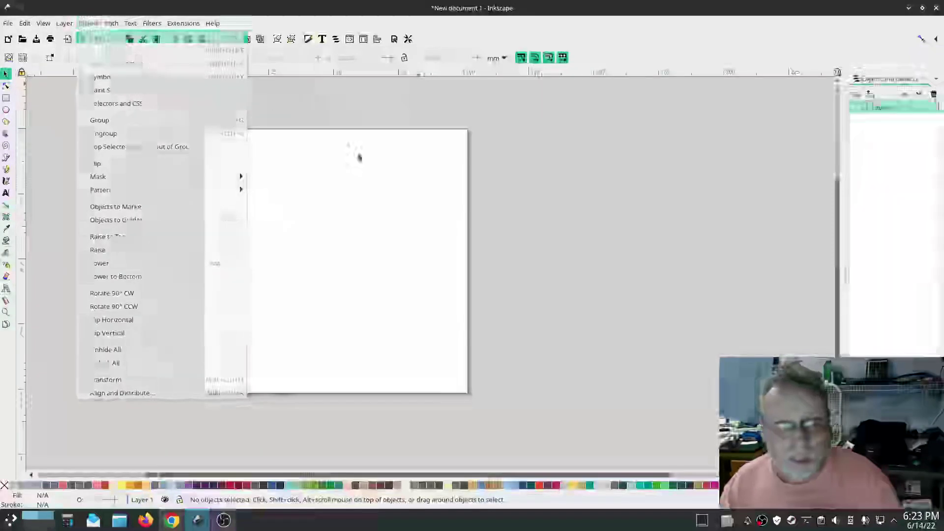
{"action": "left_click_drag", "start_coordinate": [845, 275], "coordinate": [919, 285]}
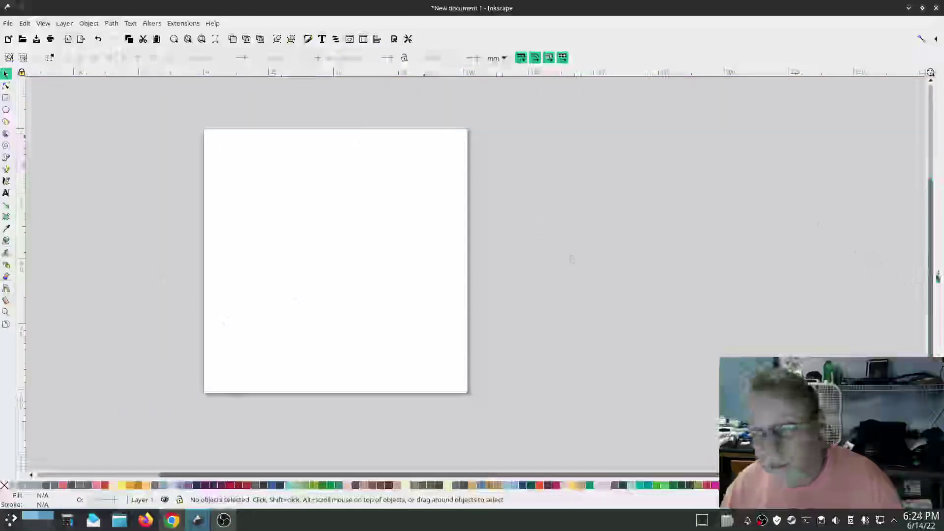
{"action": "left_click_drag", "start_coordinate": [937, 273], "coordinate": [571, 285]}
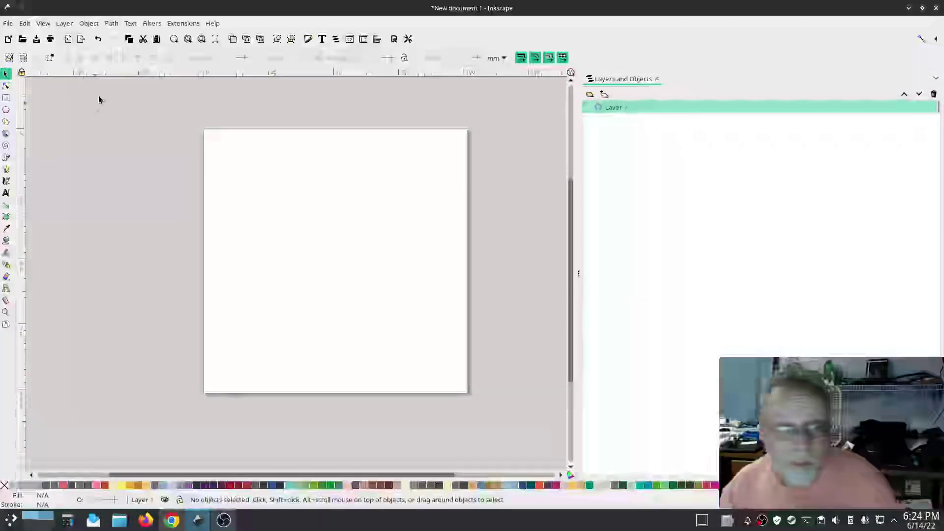
Step: In Preferences > Interface > Windows, set Dialog behavior to Docked, then close Preferences
{"action": "left_click", "coordinate": [24, 23]}
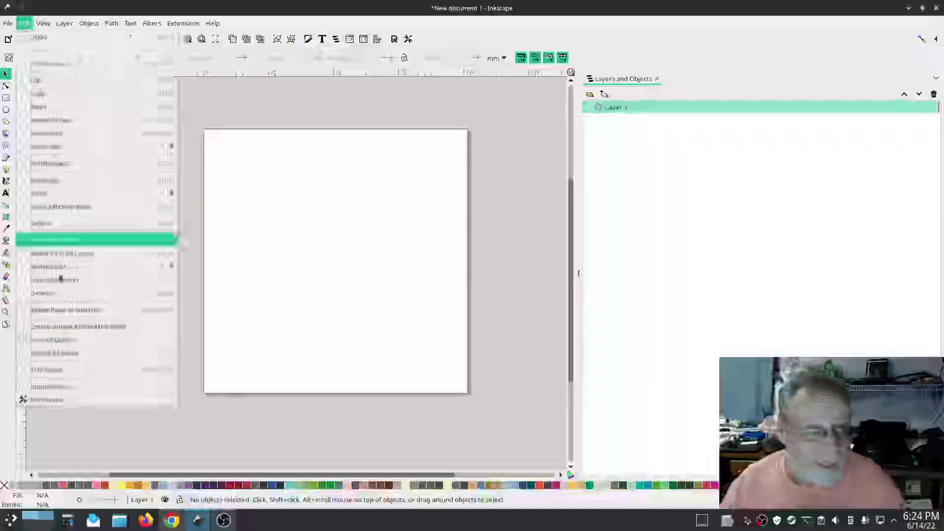
{"action": "left_click", "coordinate": [50, 400]}
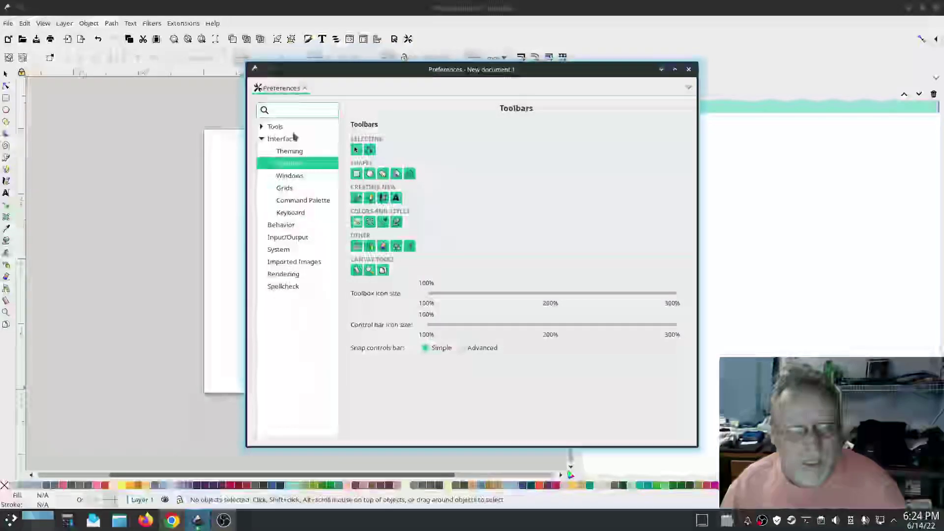
{"action": "left_click", "coordinate": [286, 176]}
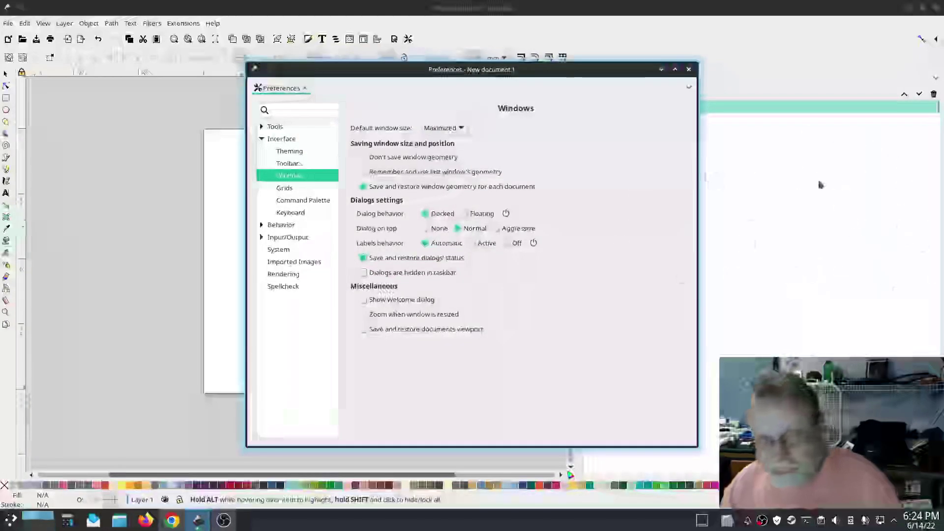
{"action": "left_click", "coordinate": [767, 161]}
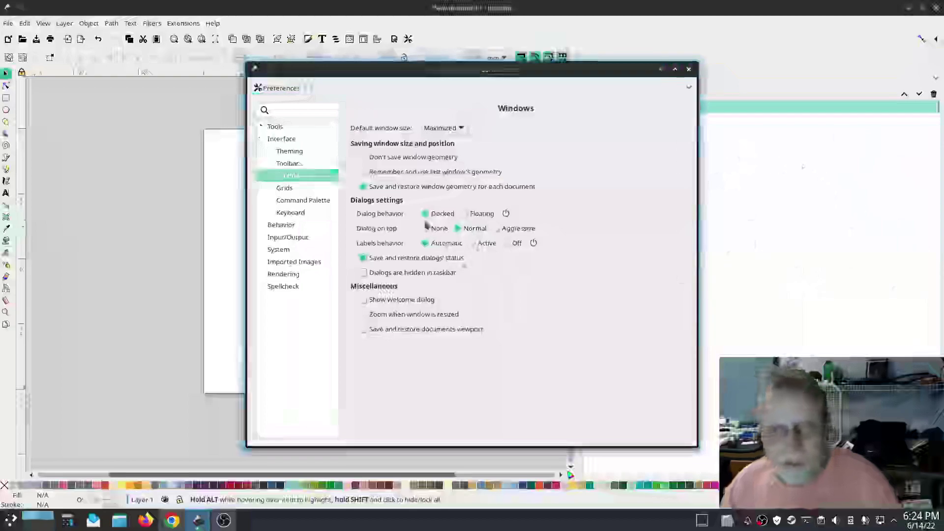
{"action": "left_click", "coordinate": [605, 256]}
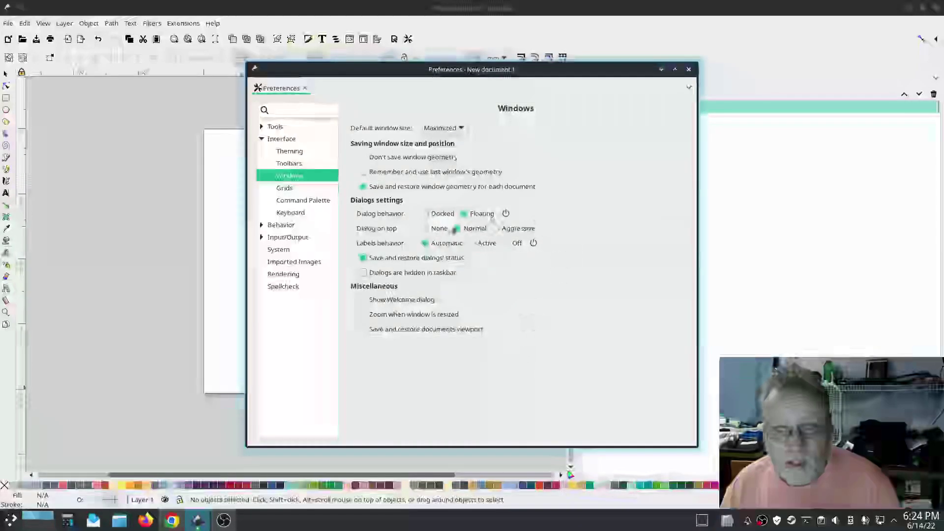
{"action": "left_click", "coordinate": [427, 214]}
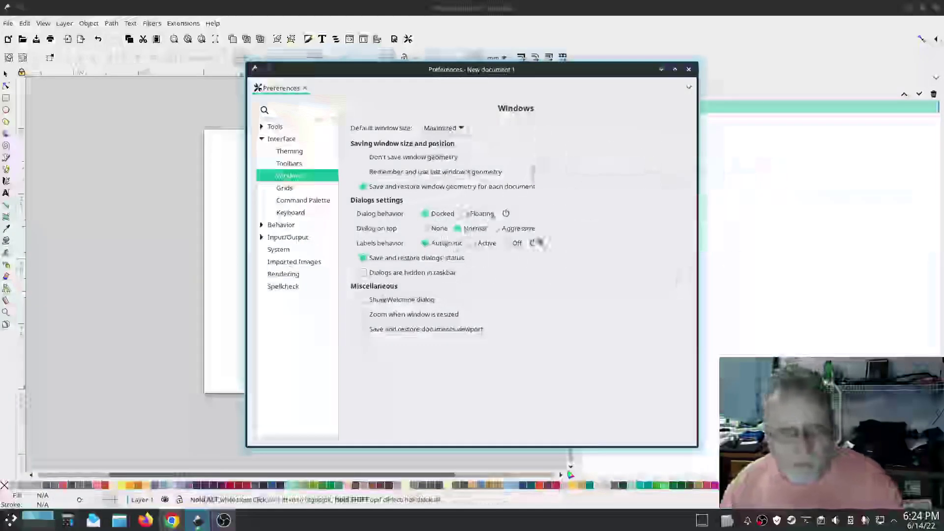
{"action": "left_click", "coordinate": [690, 71]}
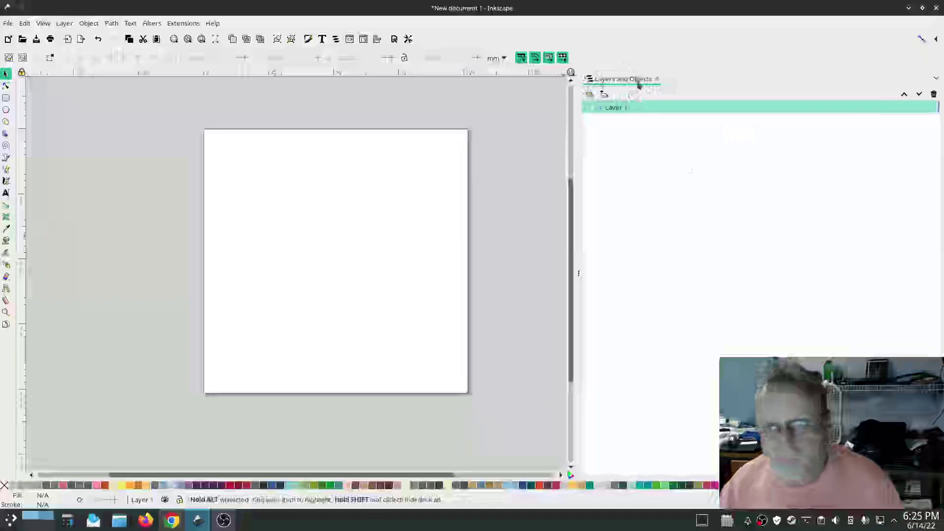
Step: Check the Inkscape version in Help > About, then close that window
{"action": "left_click", "coordinate": [212, 24]}
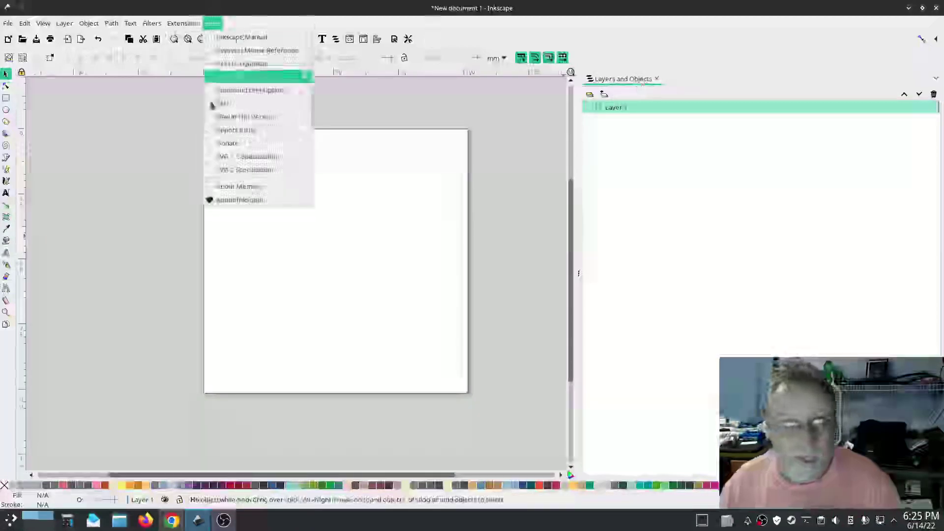
{"action": "left_click", "coordinate": [229, 200]}
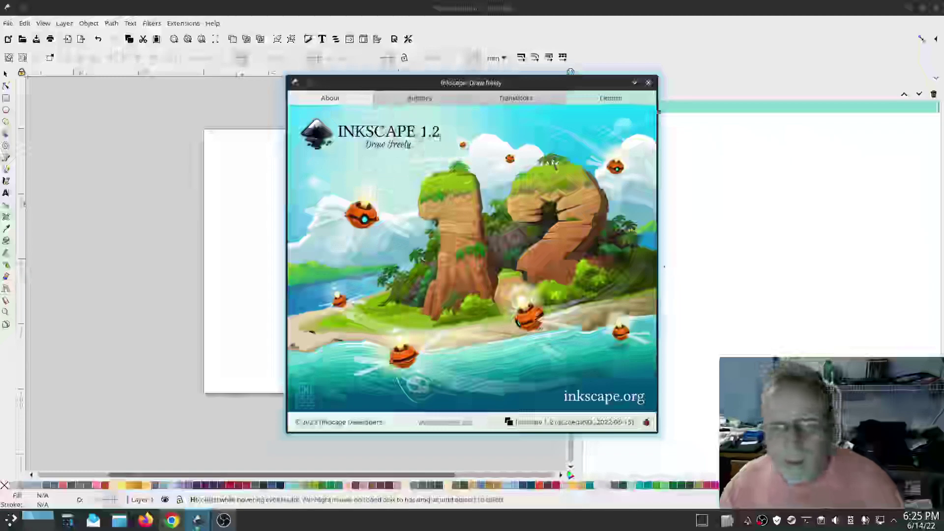
{"action": "left_click", "coordinate": [648, 82]}
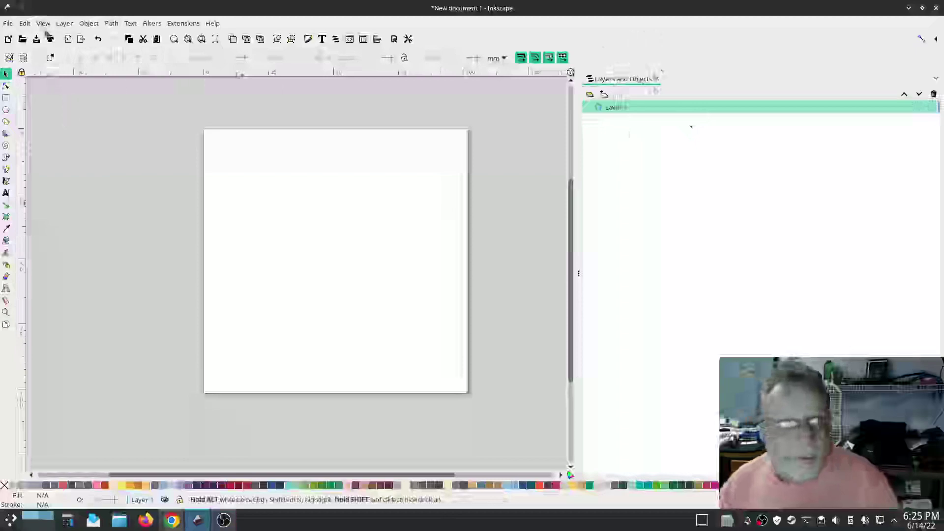
Step: Open Fill and Stroke from the Object menu into the dock and view its Stroke style settings
{"action": "left_click", "coordinate": [108, 23]}
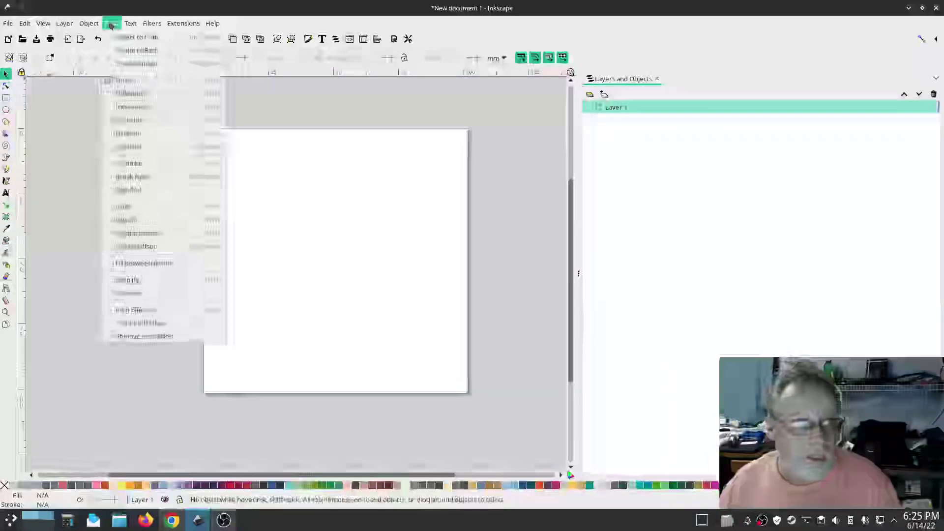
{"action": "mouse_move", "coordinate": [90, 23]}
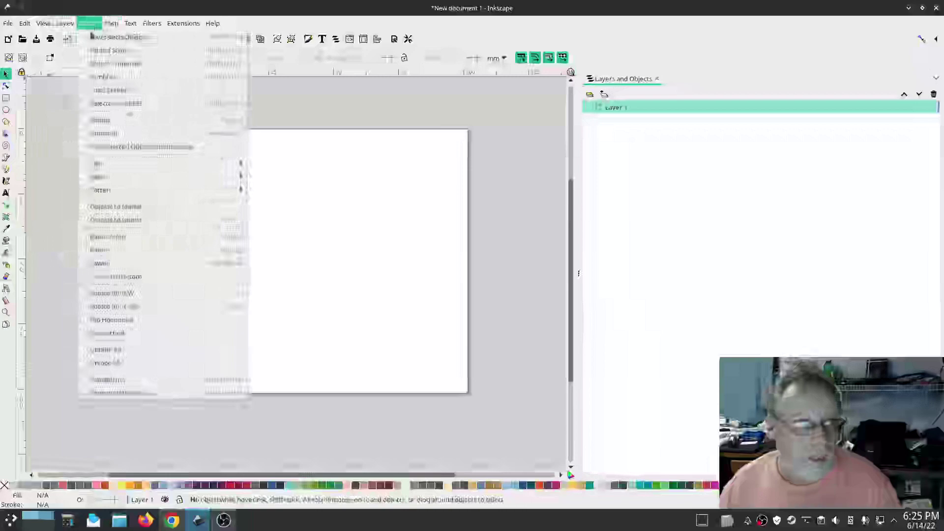
{"action": "left_click", "coordinate": [99, 50]}
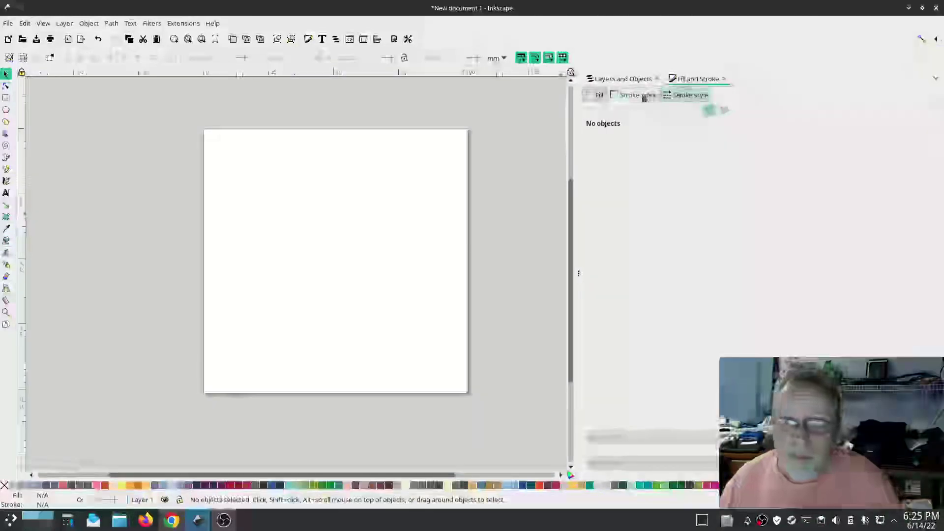
{"action": "left_click", "coordinate": [686, 95]}
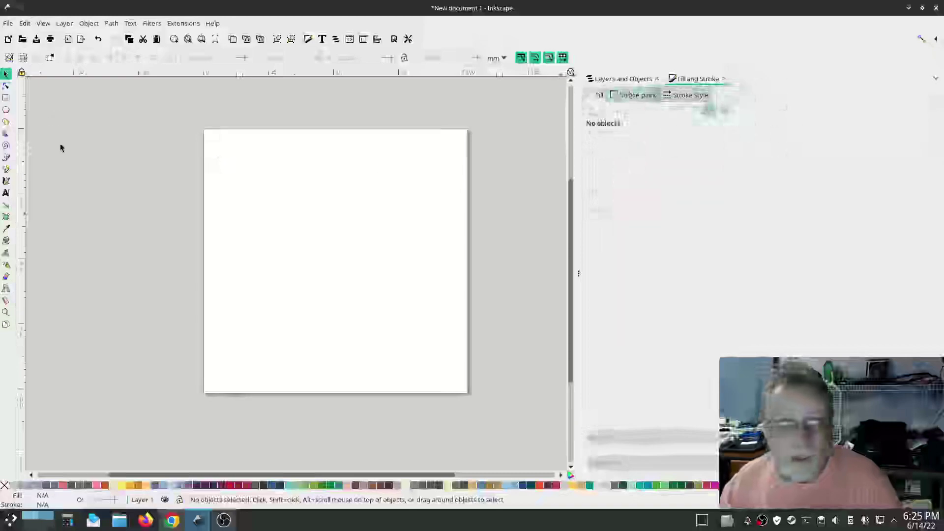
Step: Open Document Properties from the File menu
{"action": "left_click", "coordinate": [25, 24]}
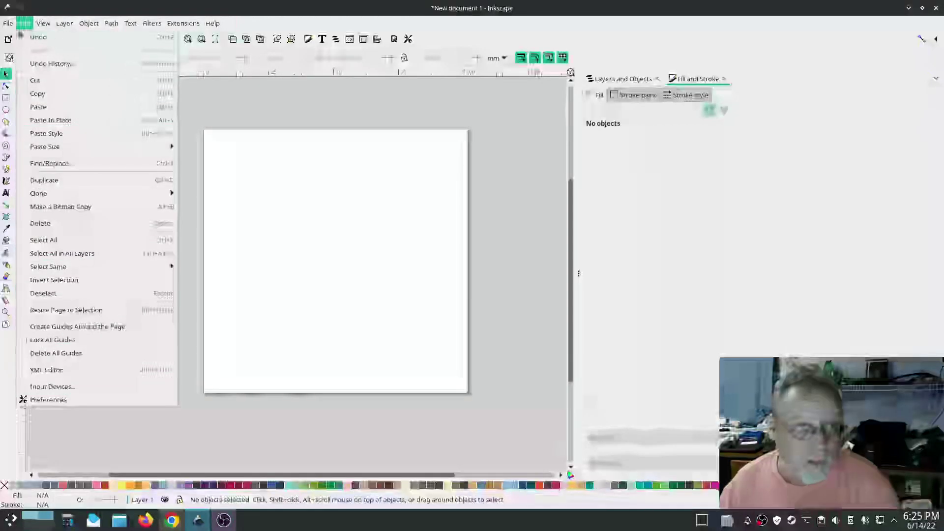
{"action": "left_click", "coordinate": [7, 23]}
{"action": "left_click", "coordinate": [8, 23]}
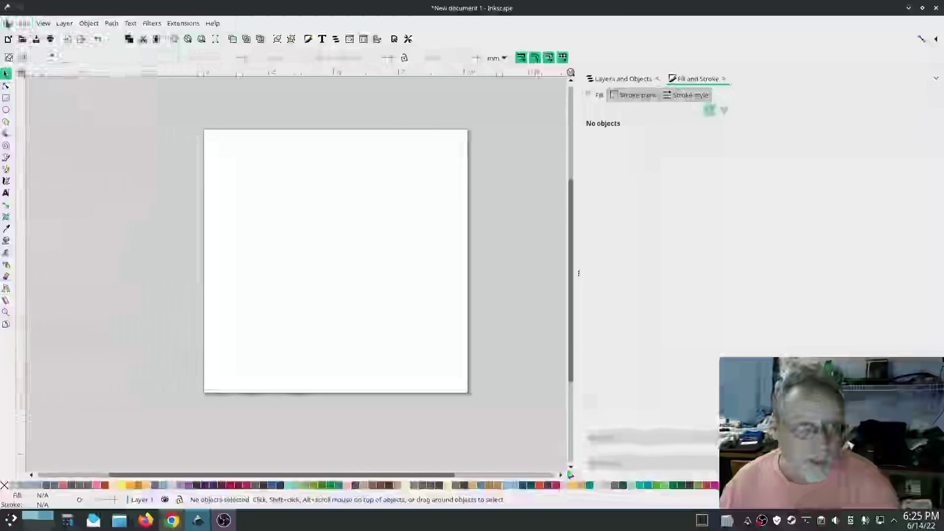
{"action": "left_click", "coordinate": [42, 240]}
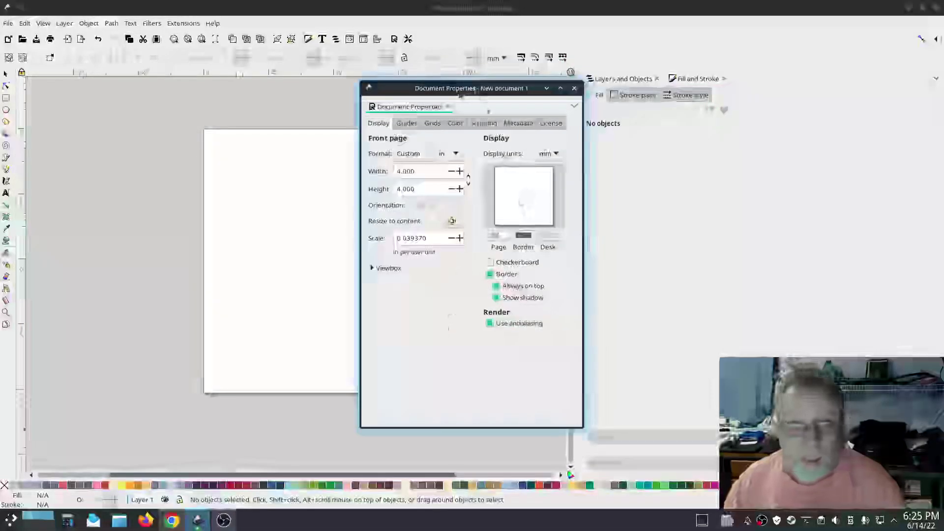
Step: Dock Document Properties beside Layers and Objects and move the floating Fill and Stroke window over the page
{"action": "left_click_drag", "start_coordinate": [470, 90], "coordinate": [389, 99]}
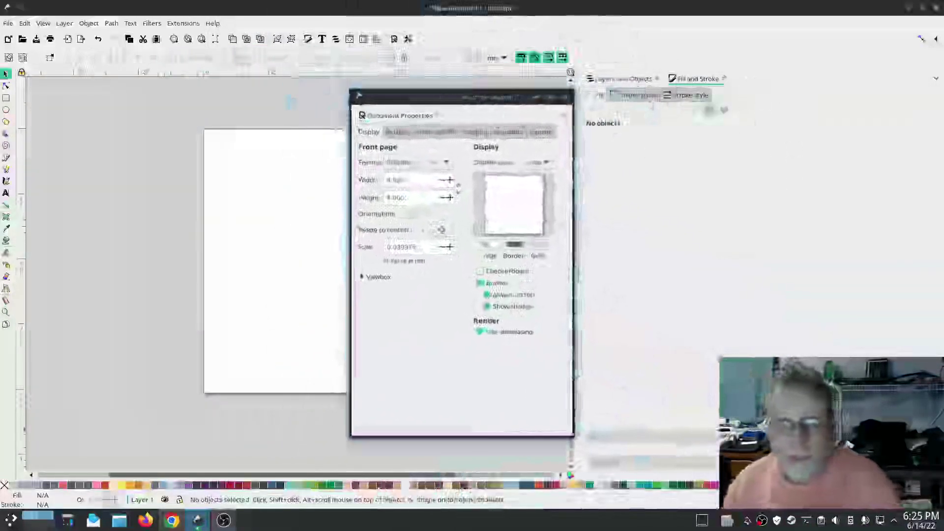
{"action": "left_click_drag", "start_coordinate": [389, 98], "coordinate": [327, 98]}
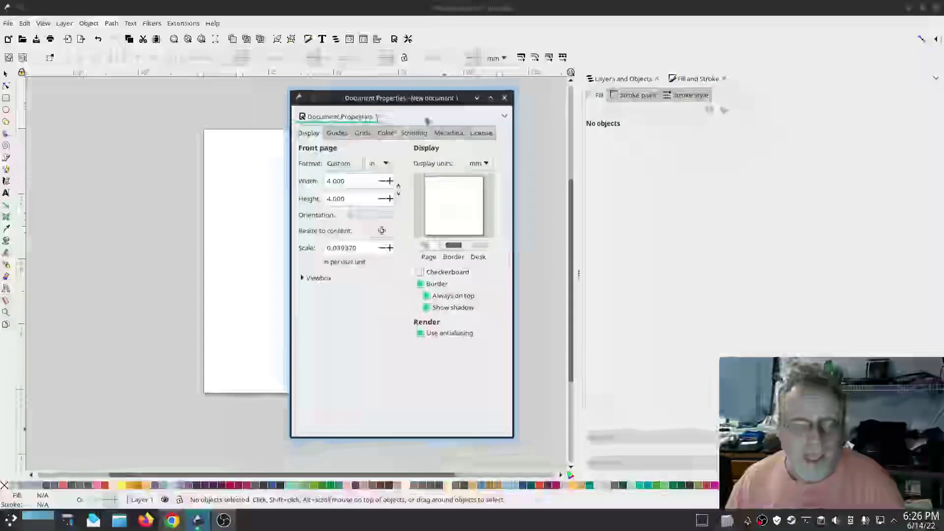
{"action": "mouse_move", "coordinate": [339, 122]}
{"action": "left_mouse_down"}
{"action": "mouse_move", "coordinate": [366, 147]}
{"action": "mouse_move", "coordinate": [588, 94]}
{"action": "mouse_move", "coordinate": [750, 79]}
{"action": "mouse_move", "coordinate": [696, 81]}
{"action": "mouse_move", "coordinate": [660, 147]}
{"action": "mouse_move", "coordinate": [493, 195]}
{"action": "mouse_move", "coordinate": [309, 106]}
{"action": "left_mouse_up"}
{"action": "mouse_move", "coordinate": [482, 136]}
{"action": "left_mouse_down"}
{"action": "mouse_move", "coordinate": [248, 113]}
{"action": "mouse_move", "coordinate": [358, 123]}
{"action": "left_mouse_up"}
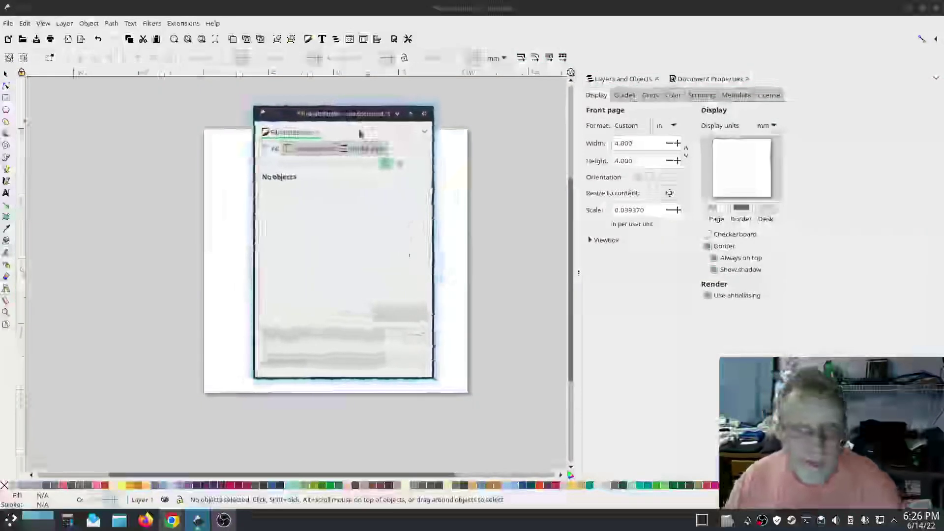
Step: Close the floating Fill and Stroke window, reopen it with Ctrl+Shift+F, and reposition it
{"action": "left_click", "coordinate": [424, 113]}
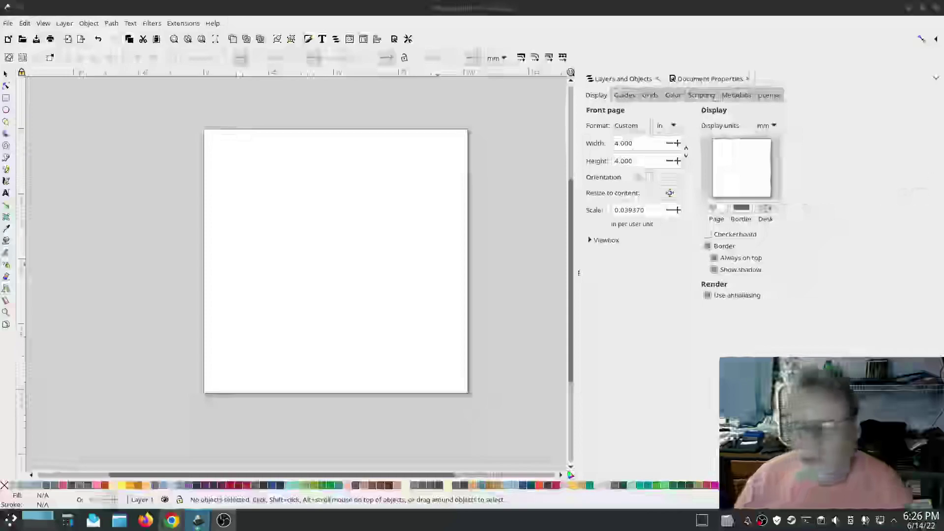
{"action": "key", "text": "ctrl+shift+f"}
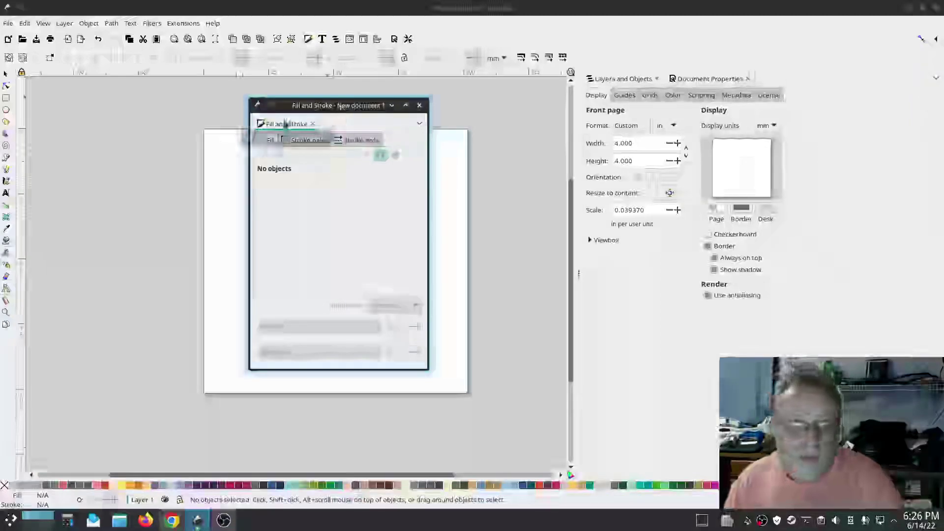
{"action": "mouse_move", "coordinate": [333, 123]}
{"action": "left_mouse_down"}
{"action": "mouse_move", "coordinate": [371, 138]}
{"action": "mouse_move", "coordinate": [378, 124]}
{"action": "left_mouse_up"}
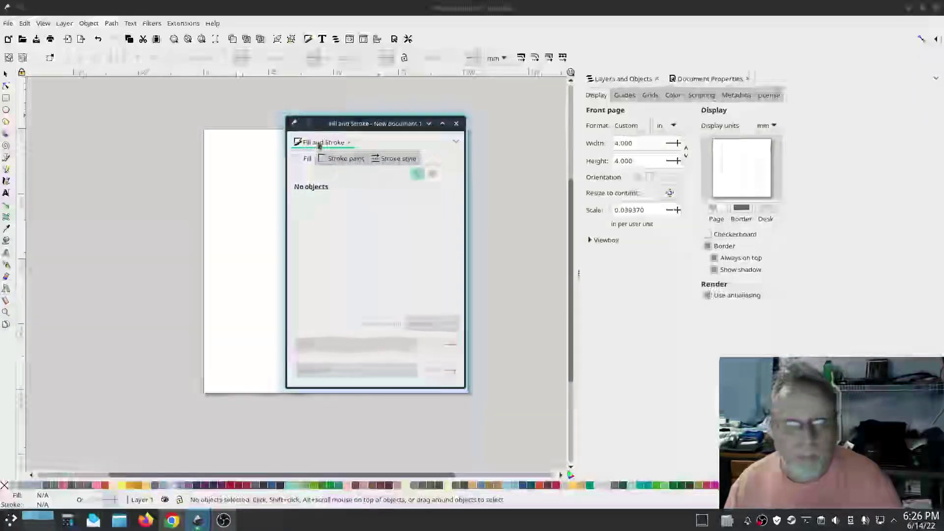
Step: Pull Layers and Objects and Fill and Stroke out, then re-dock them as adjacent tabs on the right
{"action": "mouse_move", "coordinate": [316, 143]}
{"action": "left_mouse_down"}
{"action": "mouse_move", "coordinate": [671, 198]}
{"action": "mouse_move", "coordinate": [781, 89]}
{"action": "mouse_move", "coordinate": [776, 82]}
{"action": "left_mouse_up"}
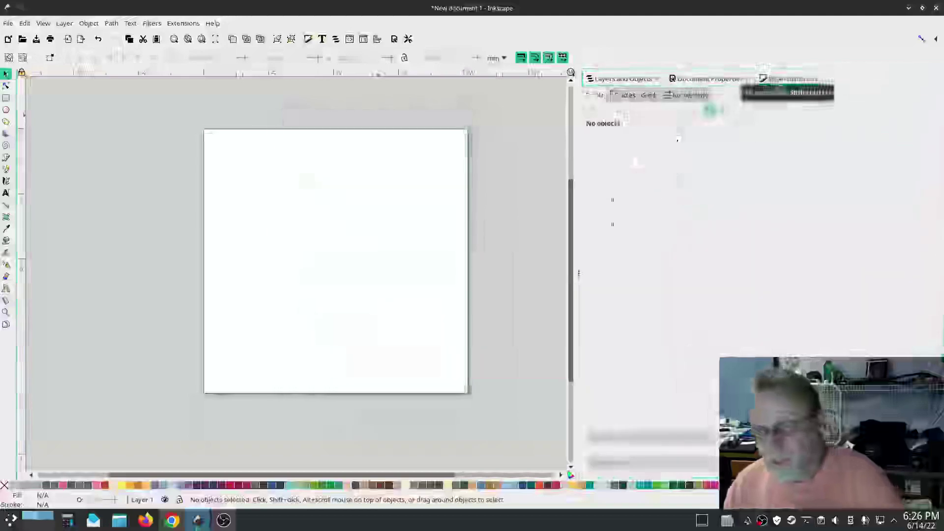
{"action": "left_click_drag", "start_coordinate": [629, 79], "coordinate": [391, 122]}
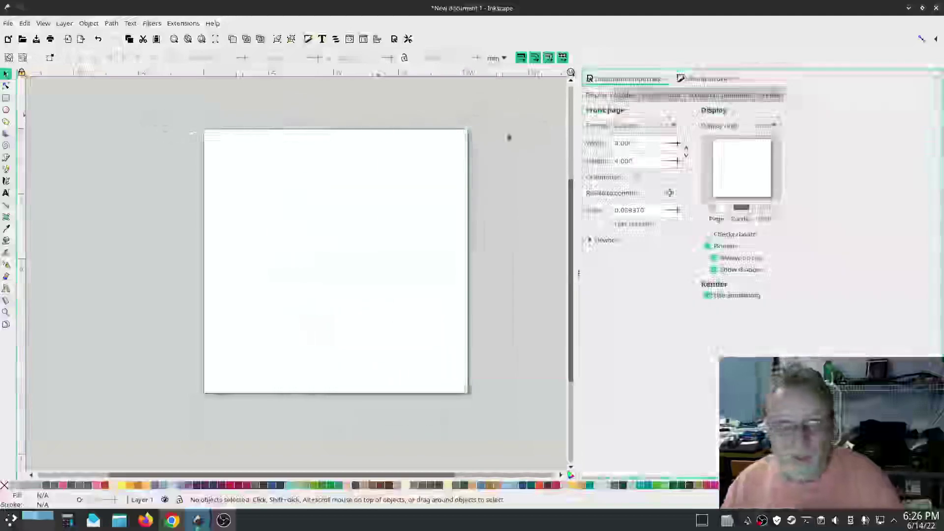
{"action": "mouse_move", "coordinate": [703, 82]}
{"action": "left_mouse_down"}
{"action": "mouse_move", "coordinate": [179, 175]}
{"action": "mouse_move", "coordinate": [131, 169]}
{"action": "mouse_move", "coordinate": [152, 187]}
{"action": "left_mouse_up"}
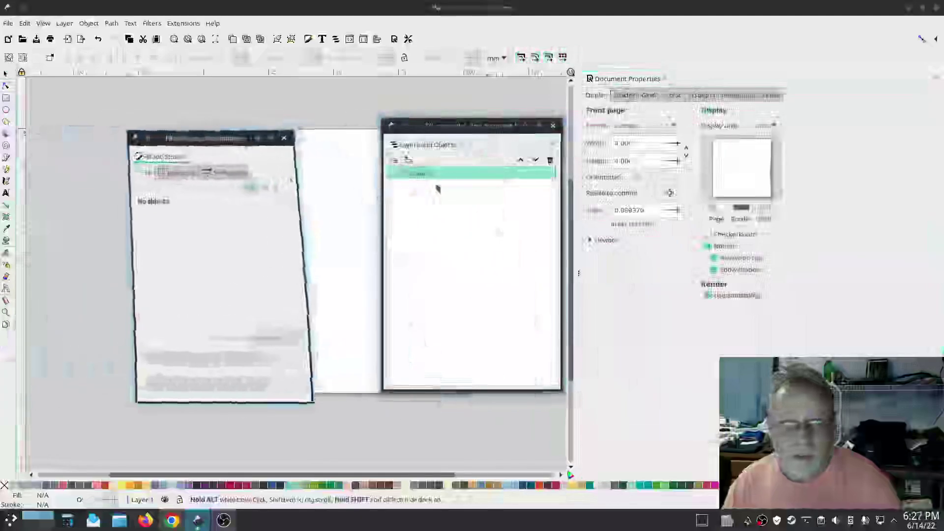
{"action": "left_click_drag", "start_coordinate": [433, 145], "coordinate": [659, 116]}
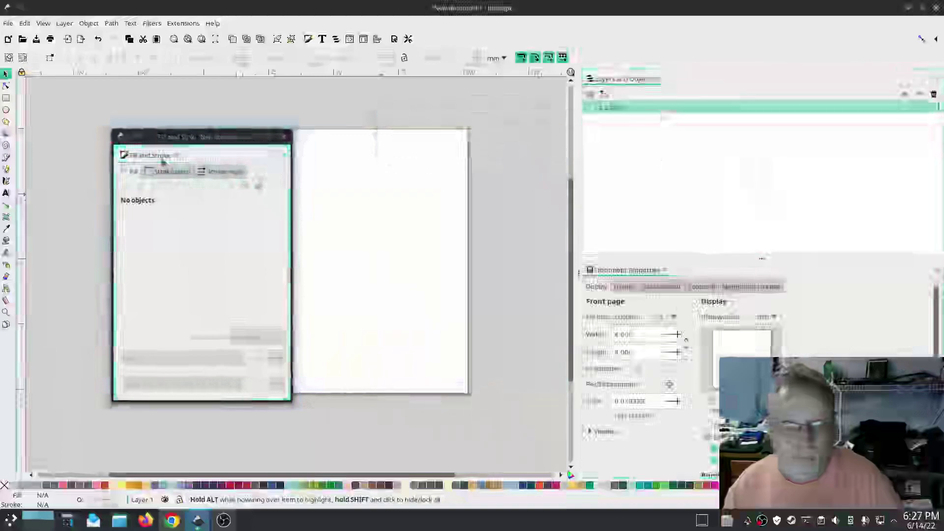
{"action": "mouse_move", "coordinate": [164, 158]}
{"action": "left_mouse_down"}
{"action": "mouse_move", "coordinate": [420, 168]}
{"action": "mouse_move", "coordinate": [701, 81]}
{"action": "left_mouse_up"}
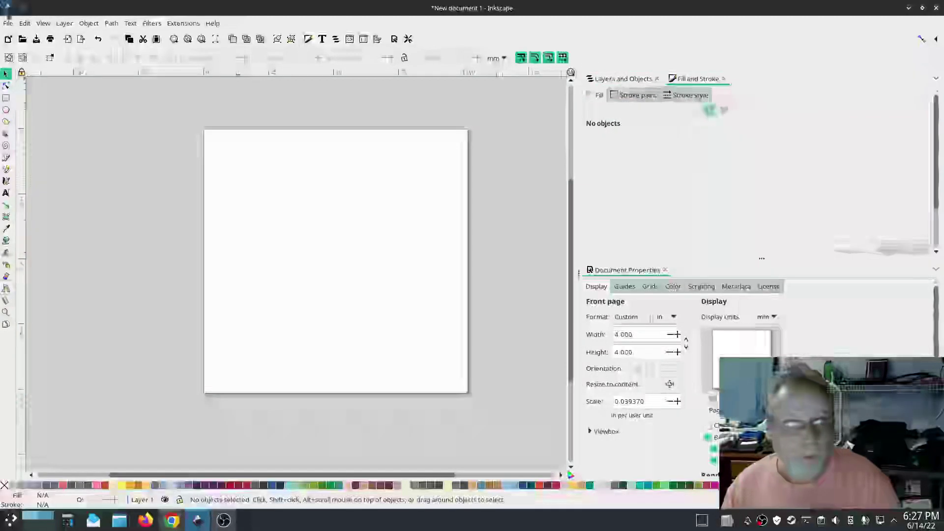
Step: Open Document Properties from the File menu and drag it into the Layers and Fill and Stroke tab row
{"action": "left_click", "coordinate": [8, 23]}
{"action": "left_click", "coordinate": [28, 241]}
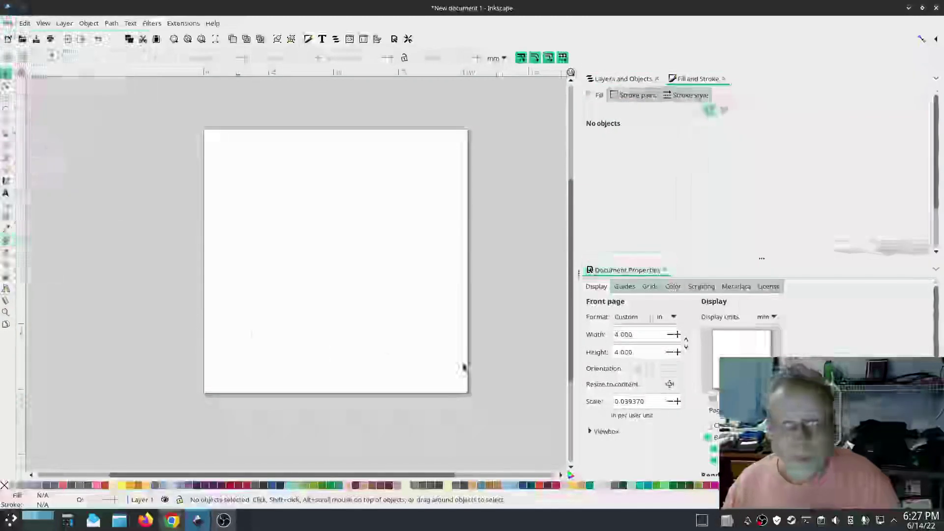
{"action": "left_click_drag", "start_coordinate": [613, 272], "coordinate": [743, 79]}
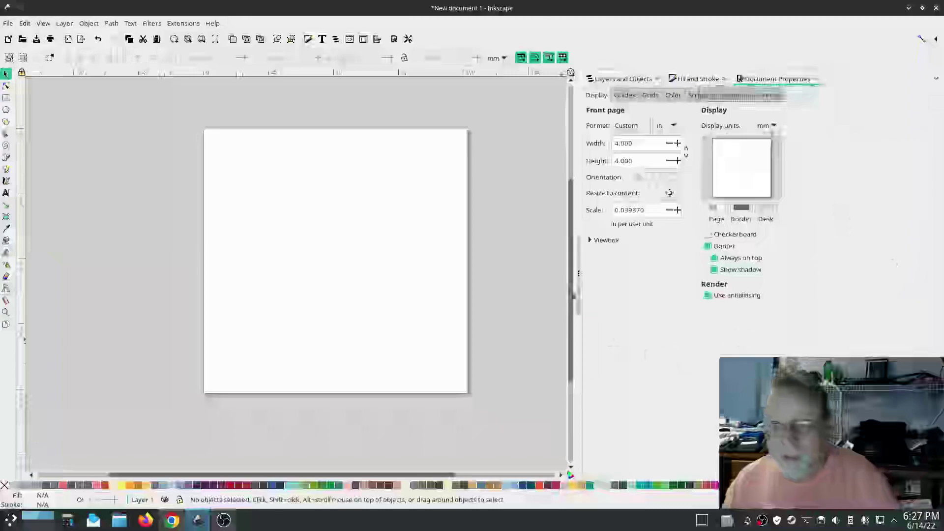
Step: Drag the dock divider to resize the docked panels, viewing the Fill and Stroke tab along the way
{"action": "left_click_drag", "start_coordinate": [579, 272], "coordinate": [633, 277]}
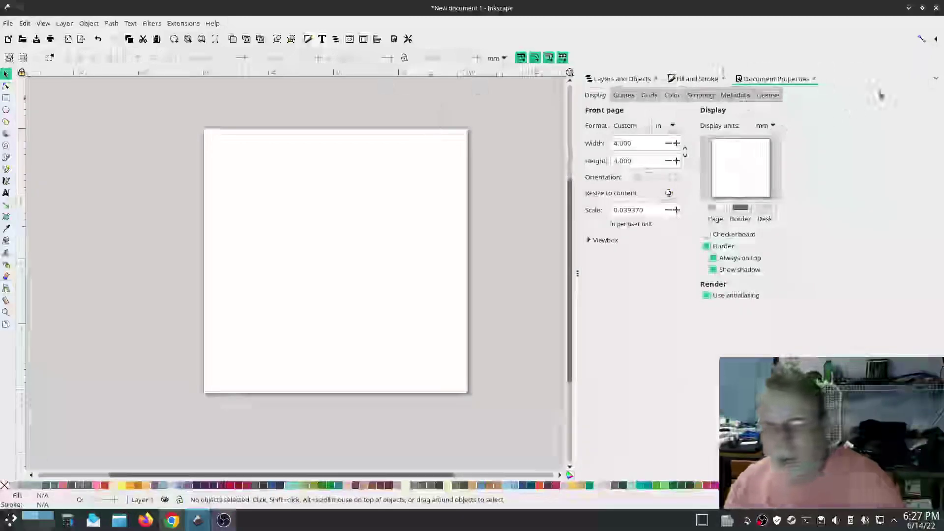
{"action": "left_click", "coordinate": [694, 79]}
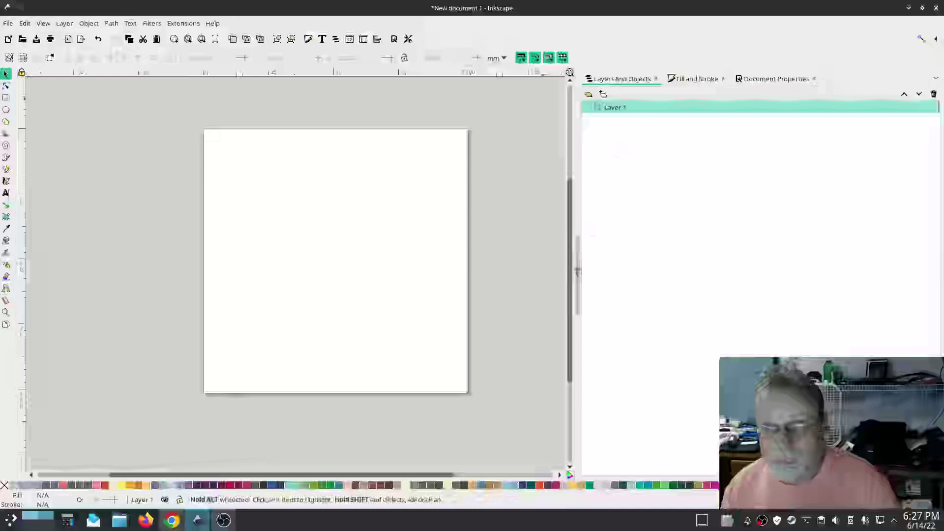
{"action": "left_click_drag", "start_coordinate": [578, 274], "coordinate": [660, 276]}
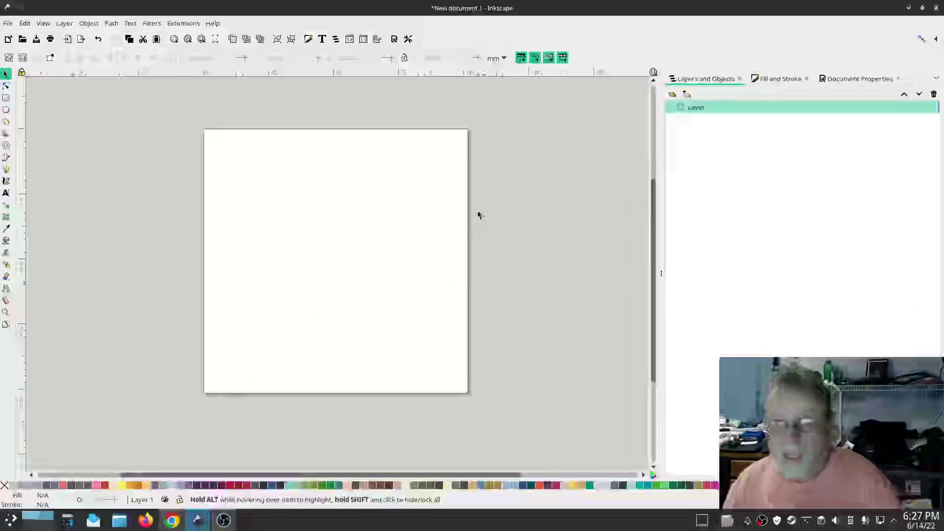
{"action": "left_click_drag", "start_coordinate": [664, 275], "coordinate": [623, 273]}
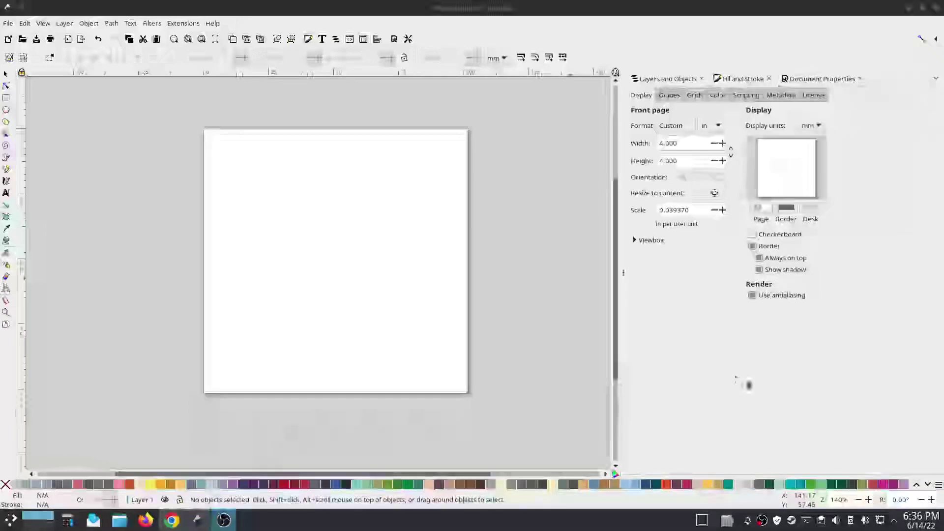
Step: Bring up the colour palette list, scroll it, then dismiss it without changing palette
{"action": "left_click", "coordinate": [938, 485]}
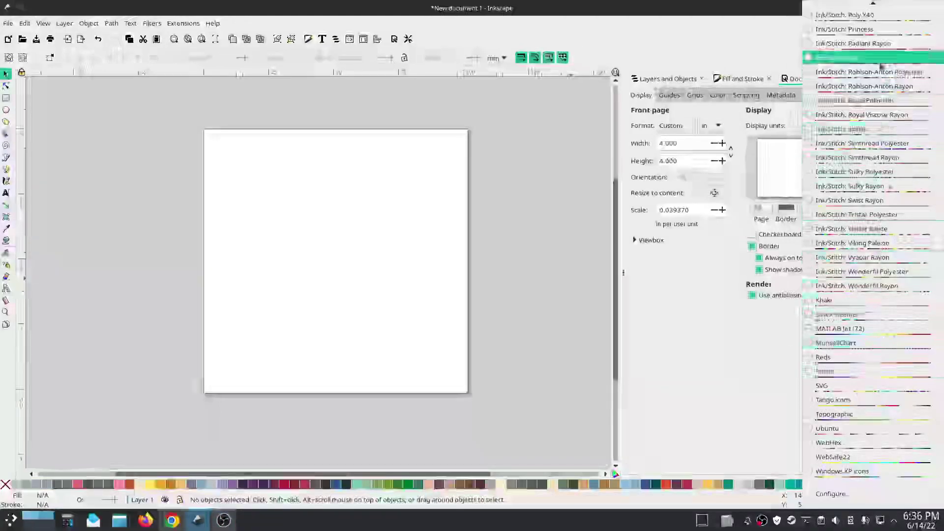
{"action": "scroll", "coordinate": [862, 249], "scroll_direction": "up", "scroll_amount": 3}
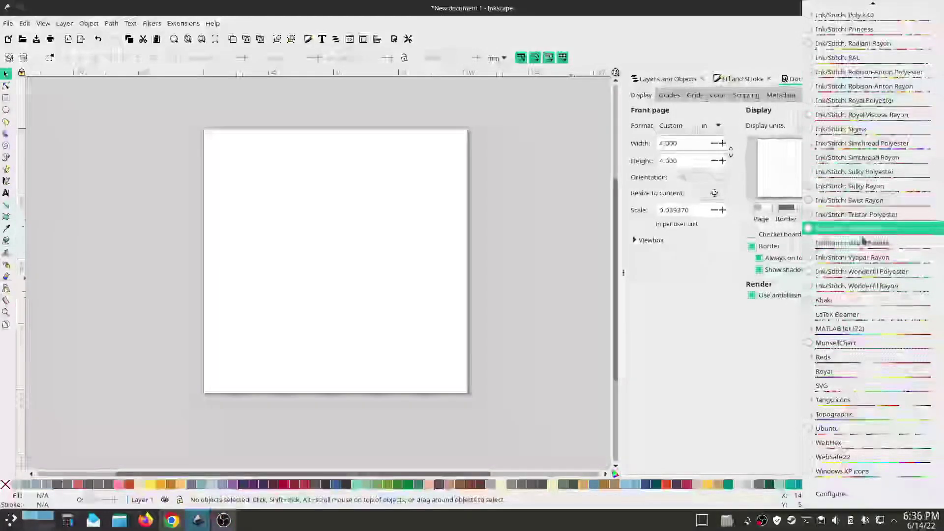
{"action": "left_click", "coordinate": [775, 402]}
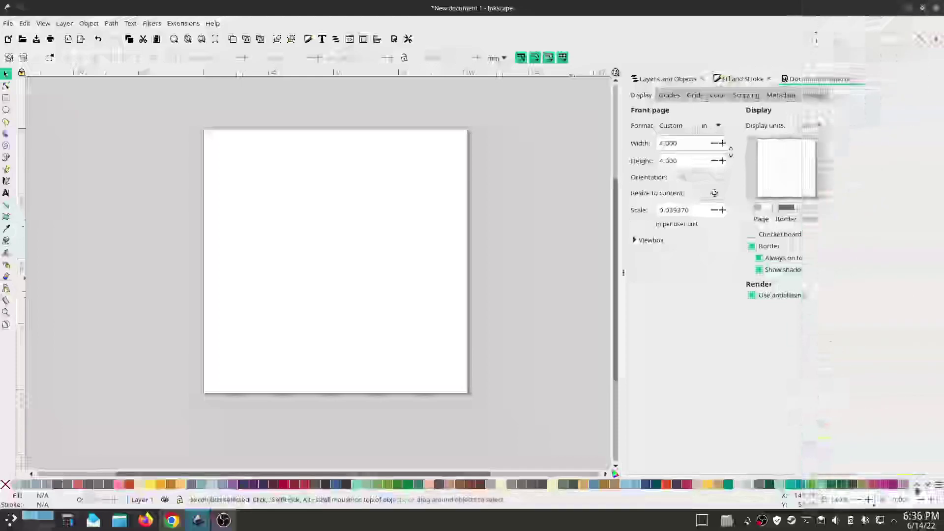
Step: Reopen the palette list and scroll through the Ink/Stitch and other palette entries
{"action": "left_click", "coordinate": [938, 486]}
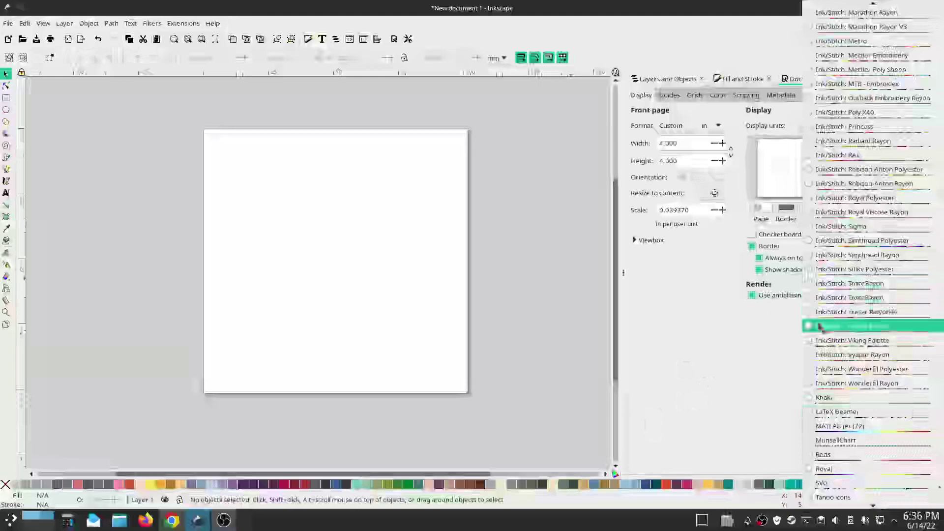
{"action": "scroll", "coordinate": [877, 390], "scroll_direction": "up", "scroll_amount": 5}
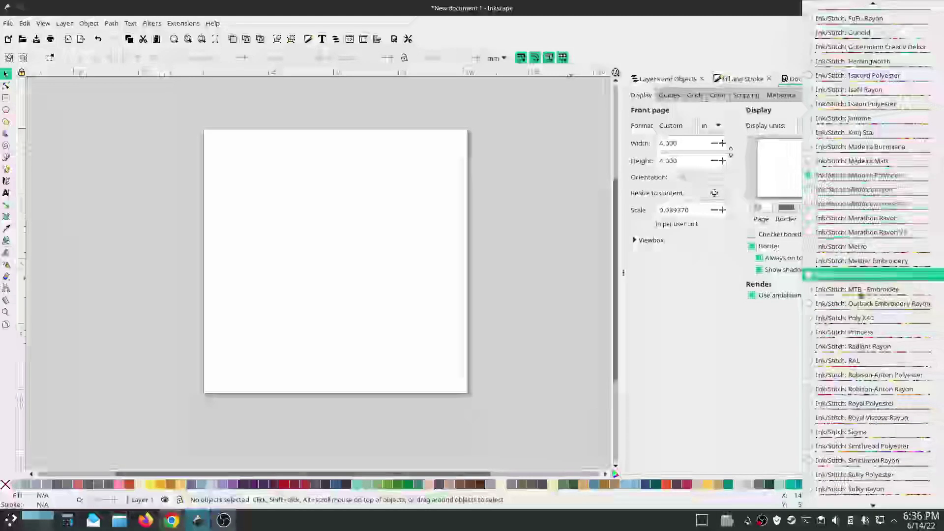
{"action": "scroll", "coordinate": [855, 292], "scroll_direction": "up", "scroll_amount": 10}
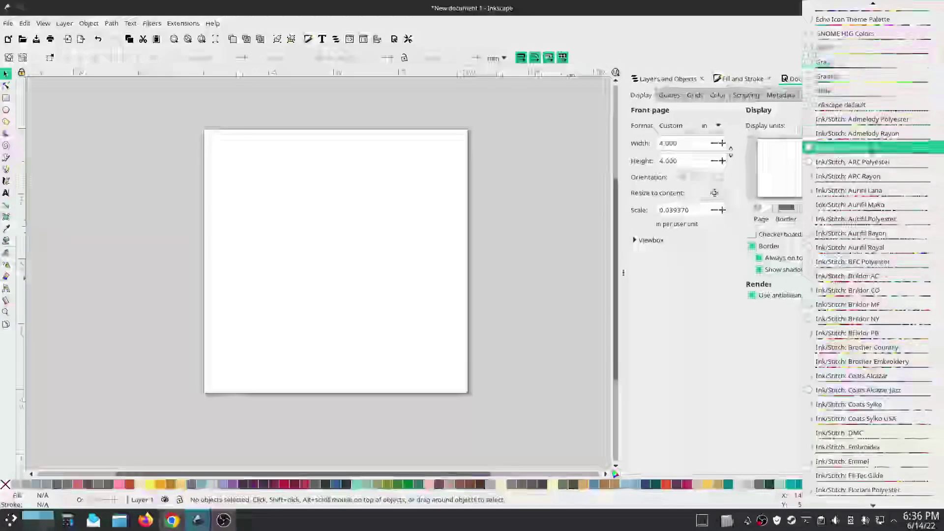
{"action": "scroll", "coordinate": [862, 63], "scroll_direction": "up", "scroll_amount": 2}
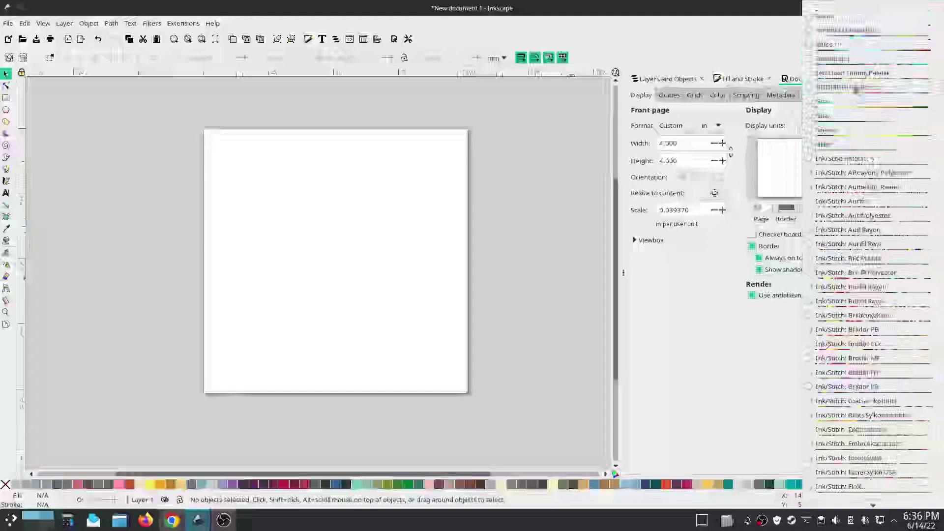
{"action": "scroll", "coordinate": [874, 239], "scroll_direction": "down", "scroll_amount": 5}
{"action": "scroll", "coordinate": [873, 241], "scroll_direction": "down", "scroll_amount": 5}
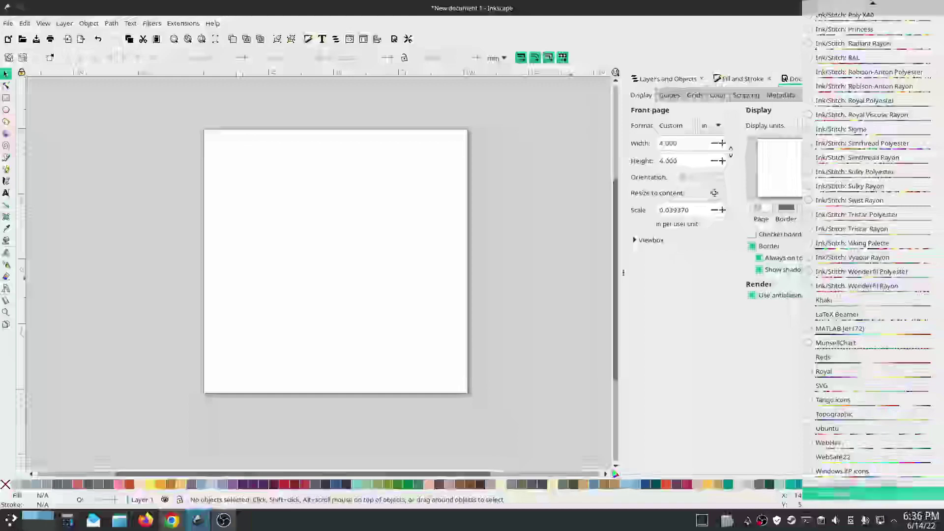
Step: Set the palette swatches to tile size 20, aspect 0.0, border 1 and 4 rows
{"action": "left_click", "coordinate": [832, 494]}
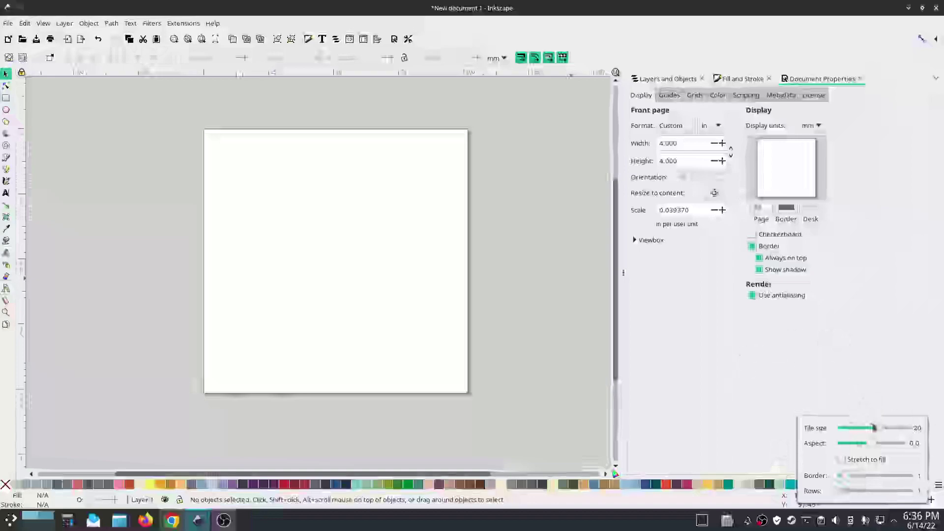
{"action": "left_click_drag", "start_coordinate": [877, 428], "coordinate": [853, 446]}
{"action": "left_click", "coordinate": [877, 444]}
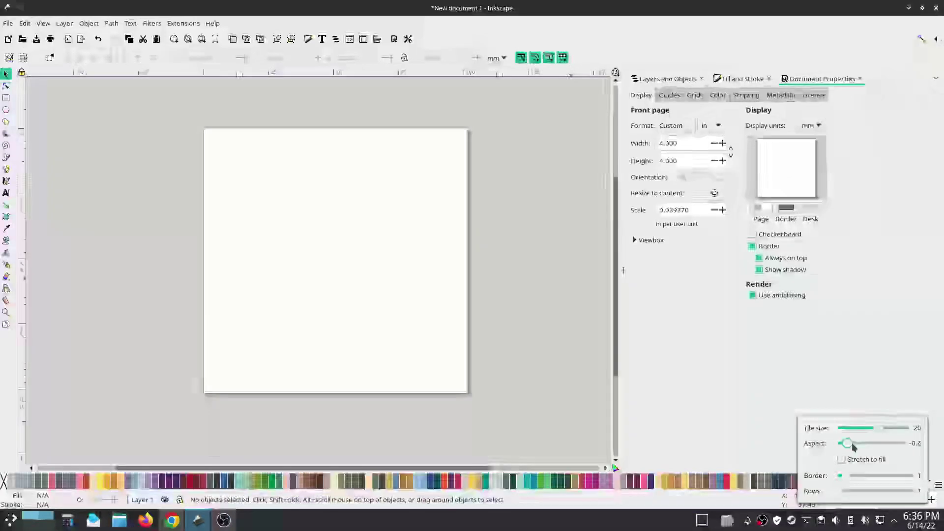
{"action": "left_click_drag", "start_coordinate": [853, 447], "coordinate": [871, 446]}
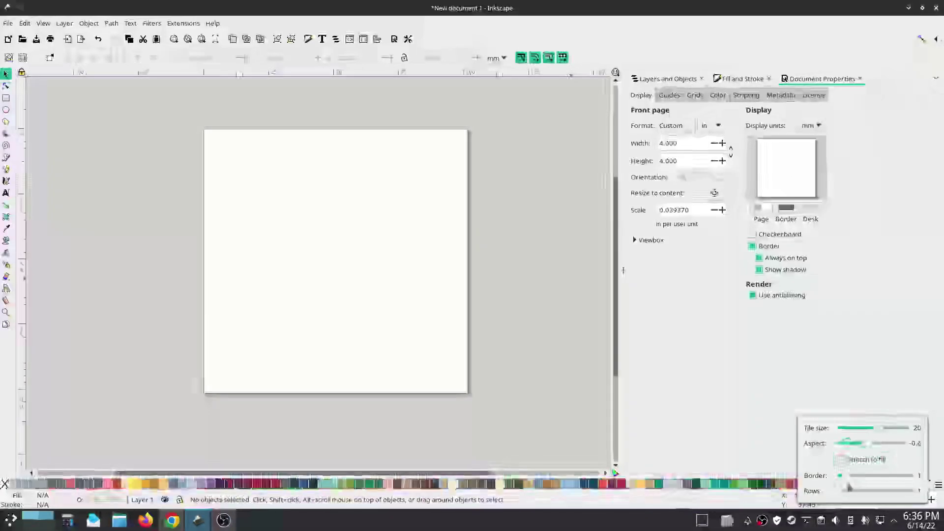
{"action": "left_click_drag", "start_coordinate": [850, 480], "coordinate": [926, 486]}
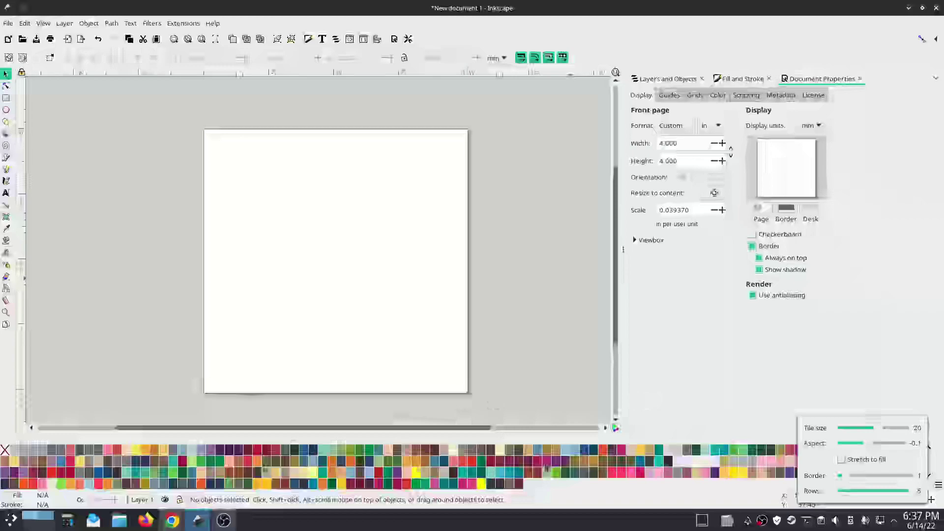
{"action": "left_click_drag", "start_coordinate": [916, 492], "coordinate": [840, 497]}
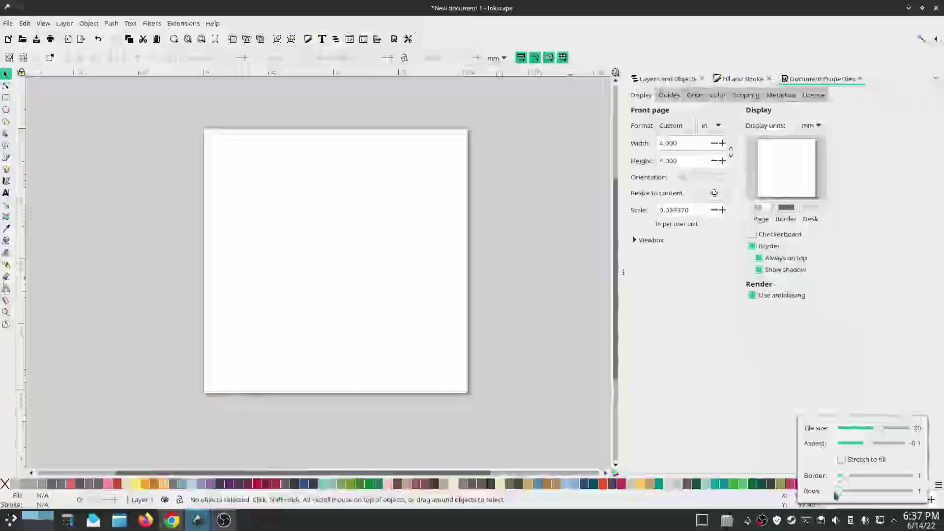
{"action": "left_click_drag", "start_coordinate": [837, 496], "coordinate": [878, 492]}
{"action": "left_click_drag", "start_coordinate": [880, 432], "coordinate": [864, 449]}
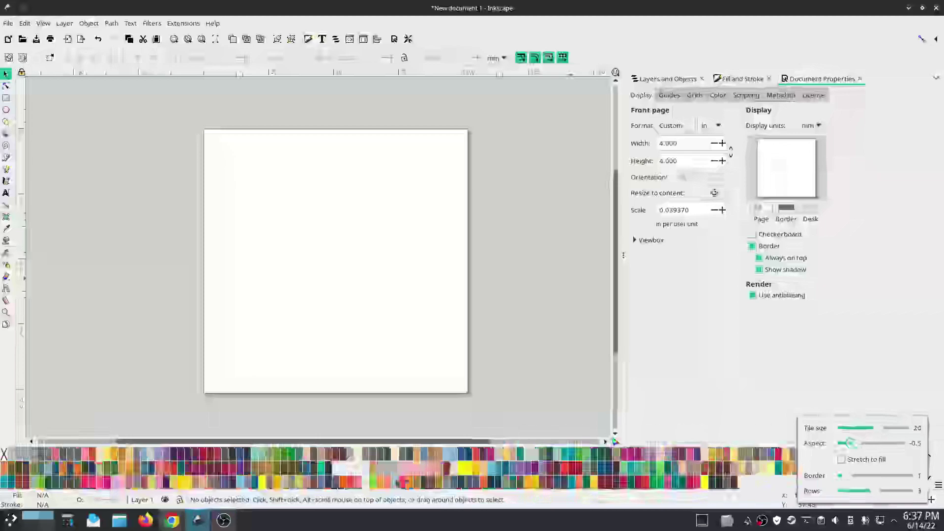
{"action": "left_click_drag", "start_coordinate": [850, 443], "coordinate": [865, 451]}
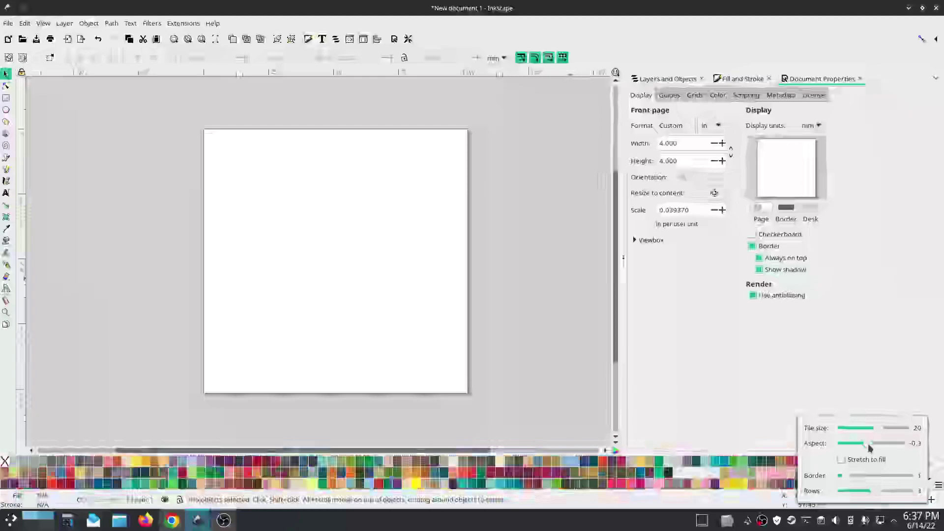
{"action": "left_click", "coordinate": [867, 446]}
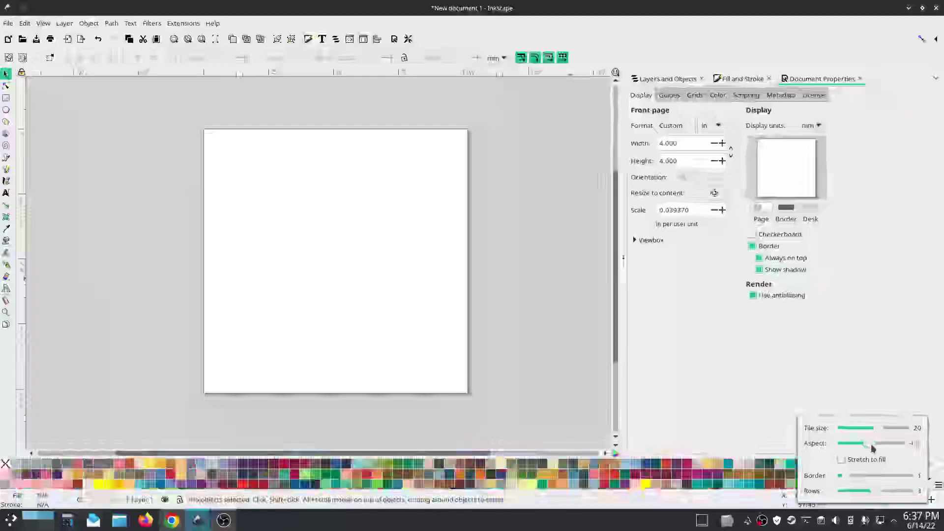
{"action": "left_click", "coordinate": [901, 494]}
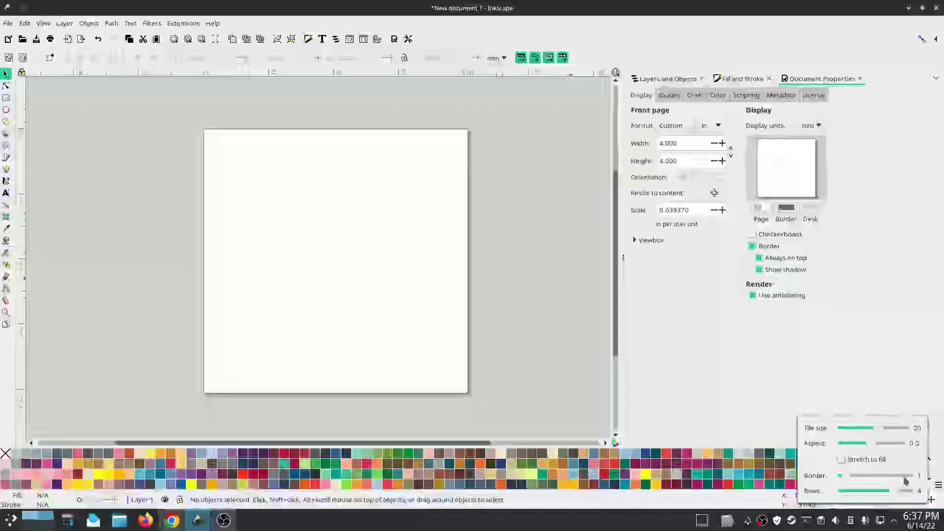
Step: Dismiss the palette Configure popover by clicking on the canvas, keeping the four-row swatches
{"action": "left_click", "coordinate": [760, 370]}
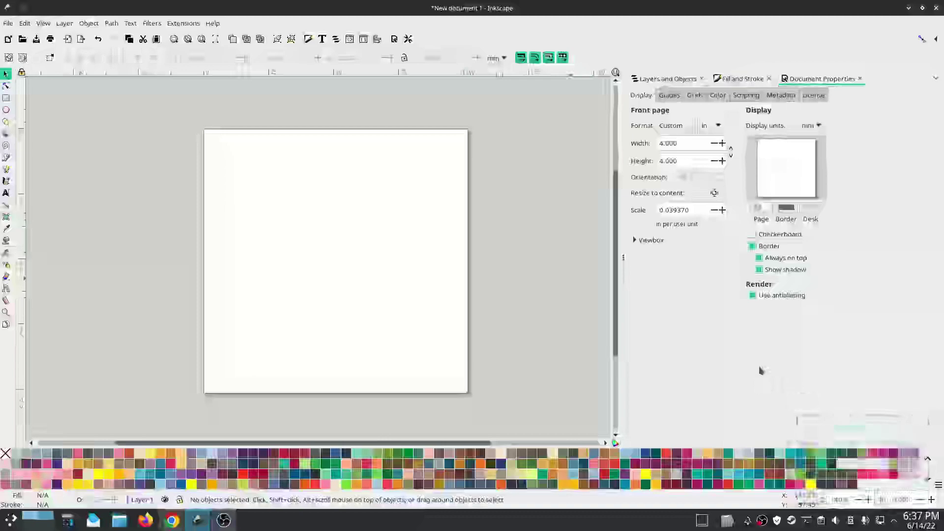